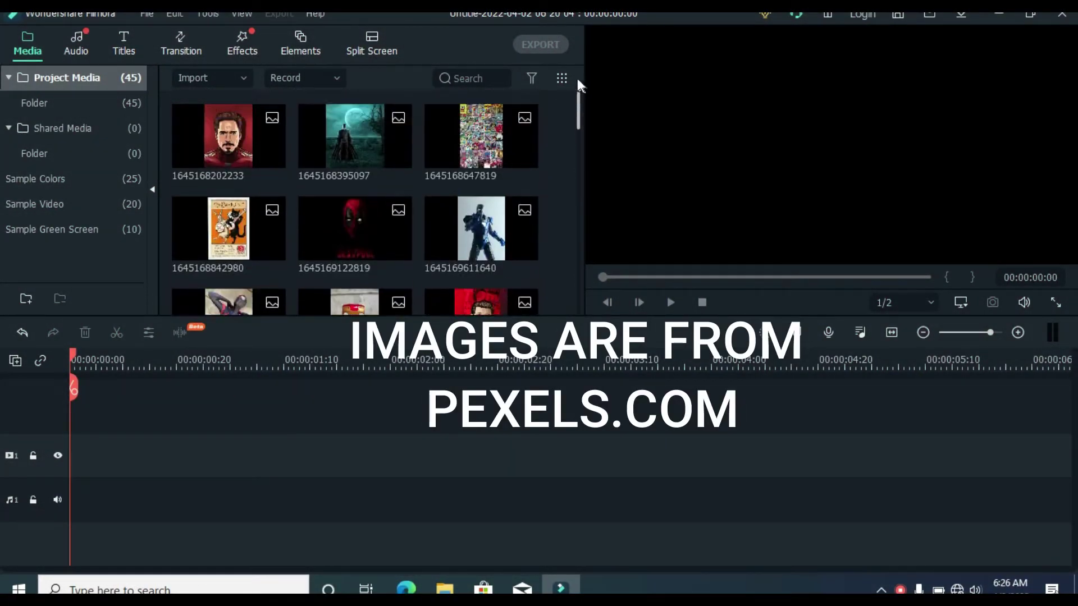
# Set the default photo duration to 4 frames in the editing preferences and apply the change.
pyautogui.click(147, 14)
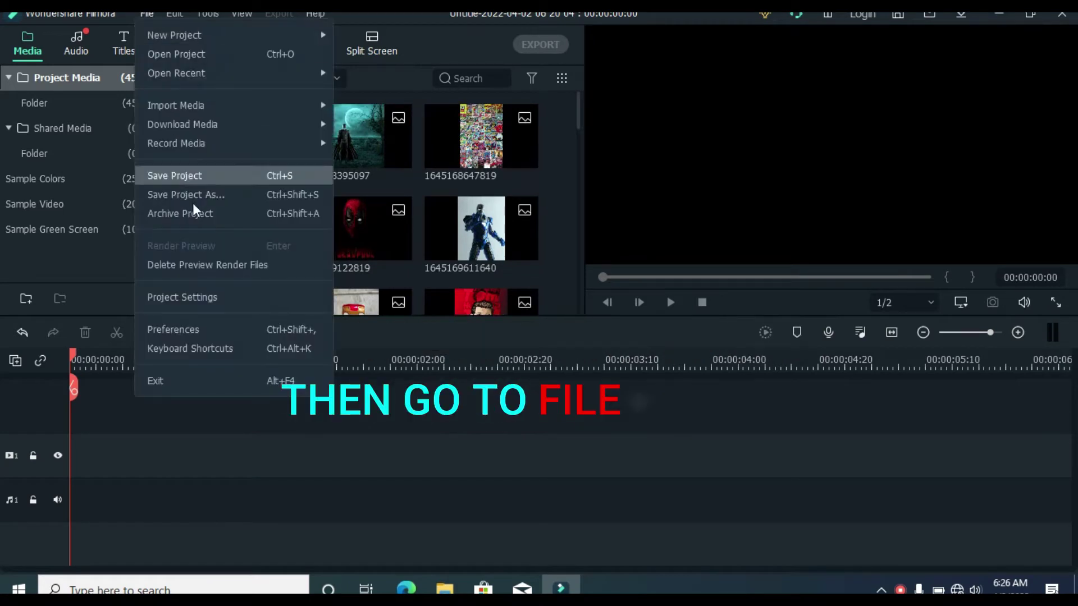
pyautogui.click(190, 331)
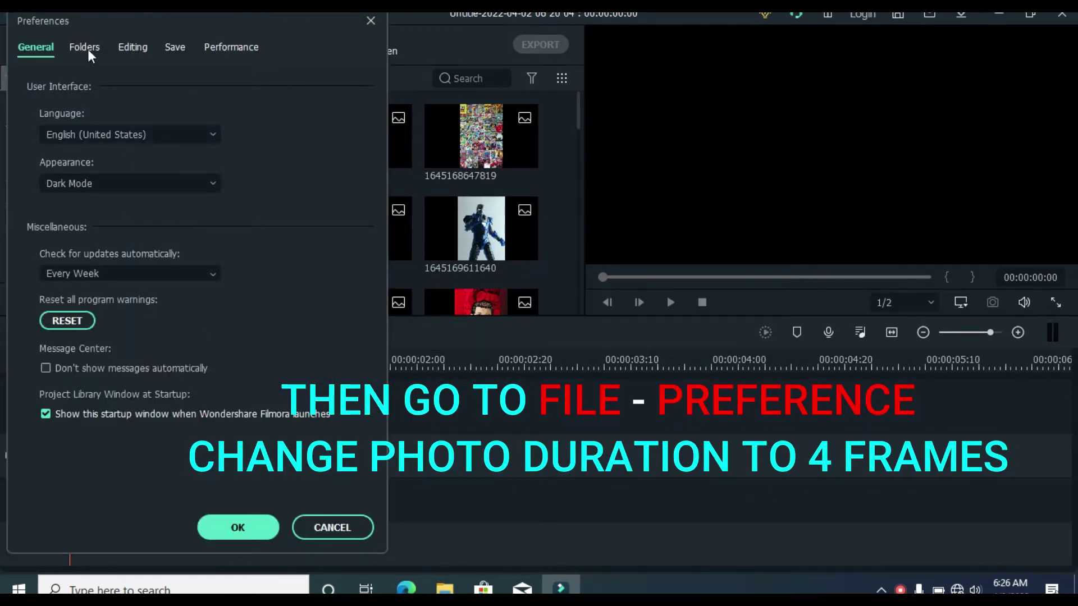
pyautogui.click(125, 49)
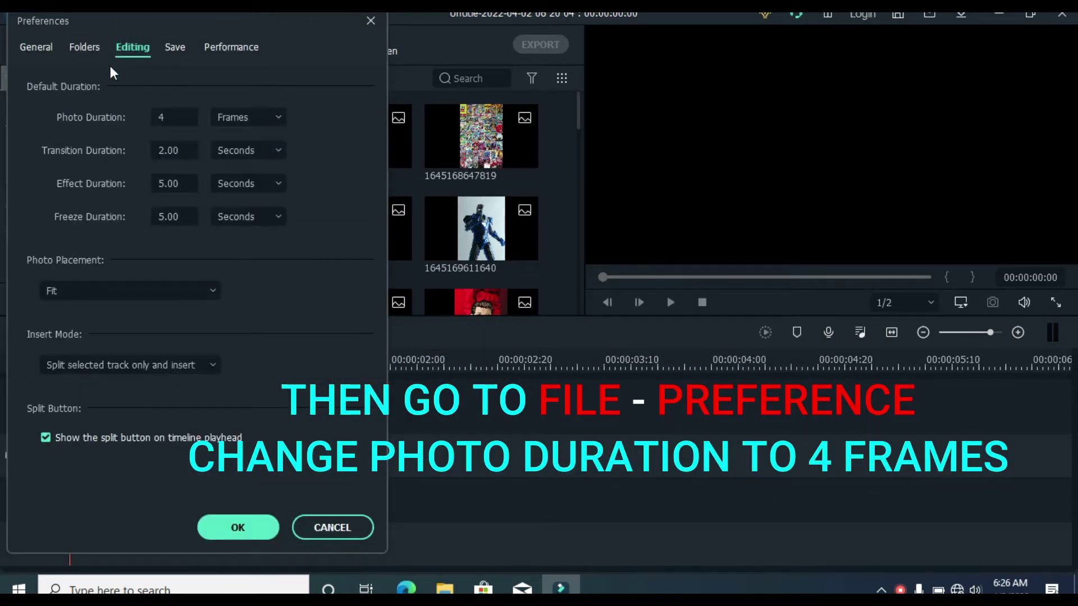
pyautogui.click(233, 118)
pyautogui.click(228, 167)
pyautogui.click(230, 122)
pyautogui.click(233, 148)
pyautogui.click(250, 517)
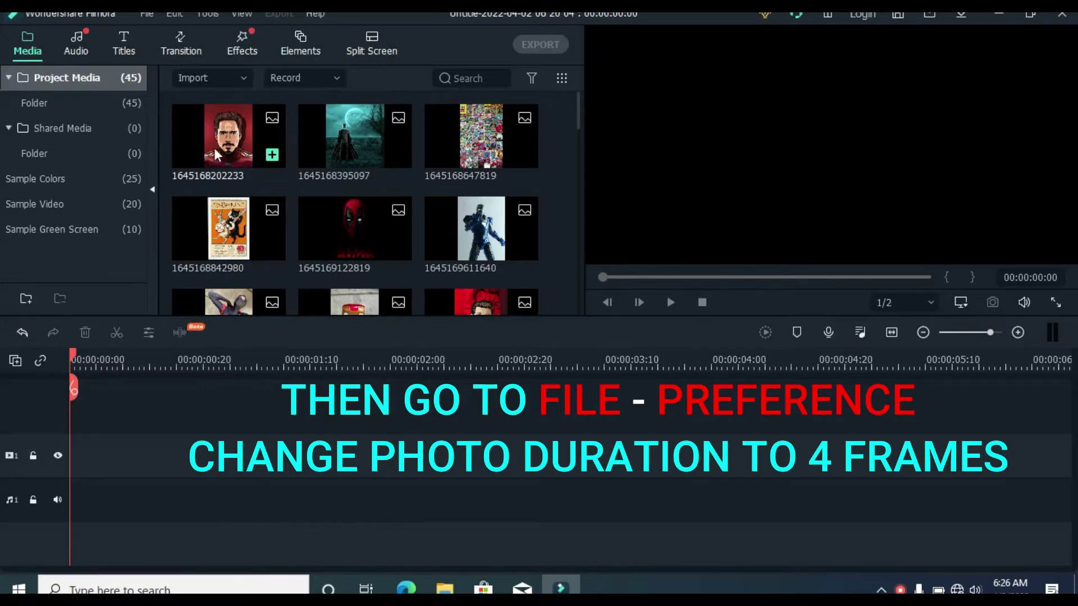
# Place all the project's images in sequence on the first video track, starting at the beginning of the timeline.
pyautogui.hotkey('ctrl', 'a')
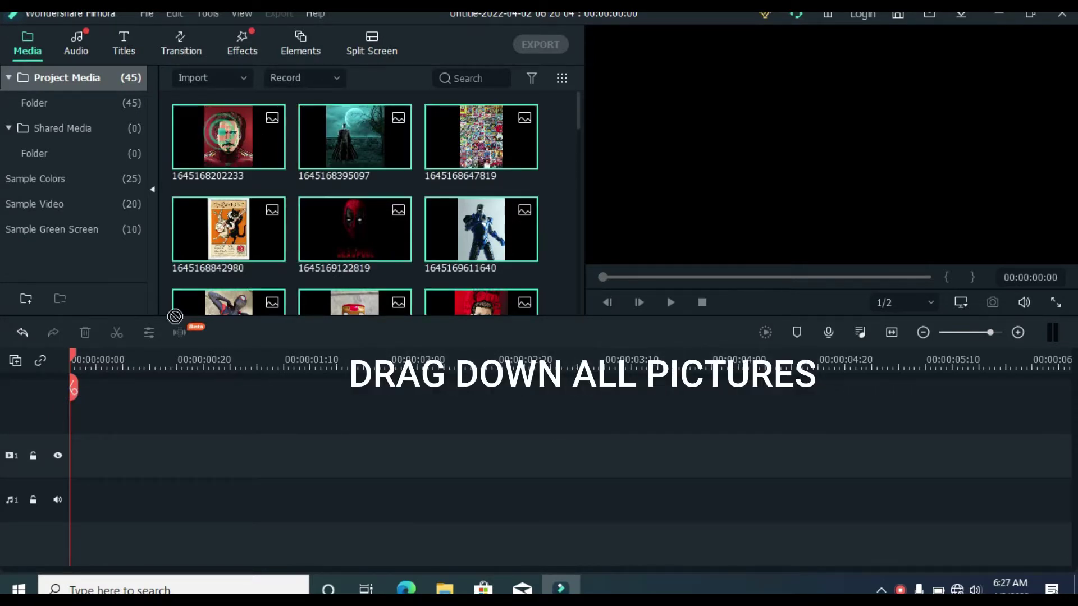
pyautogui.moveTo(214, 147); pyautogui.dragTo(67, 471)
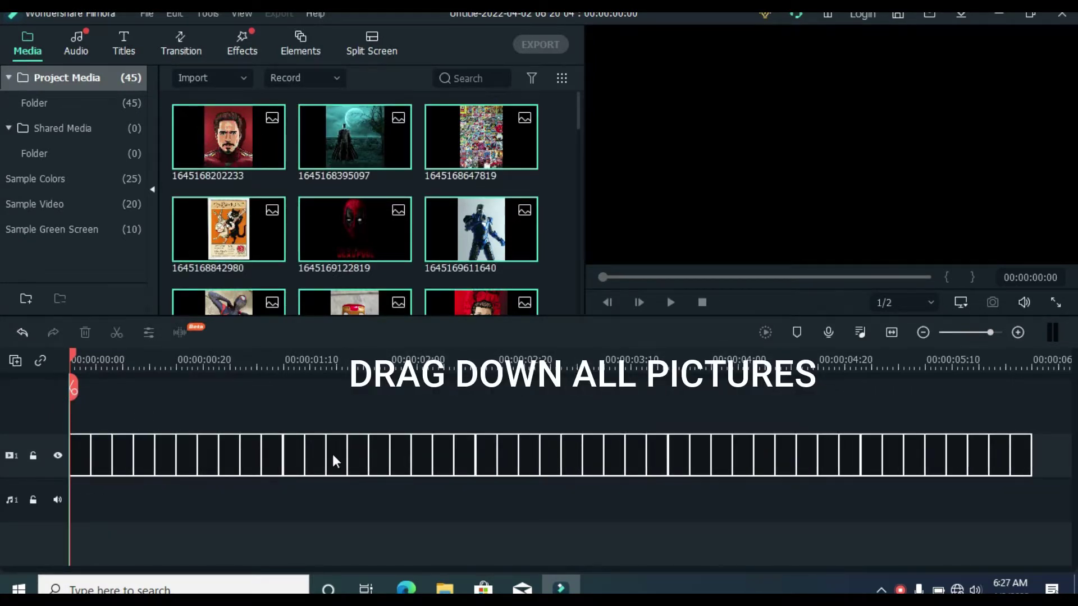
pyautogui.moveTo(332, 461); pyautogui.dragTo(333, 453)
pyautogui.click(612, 402)
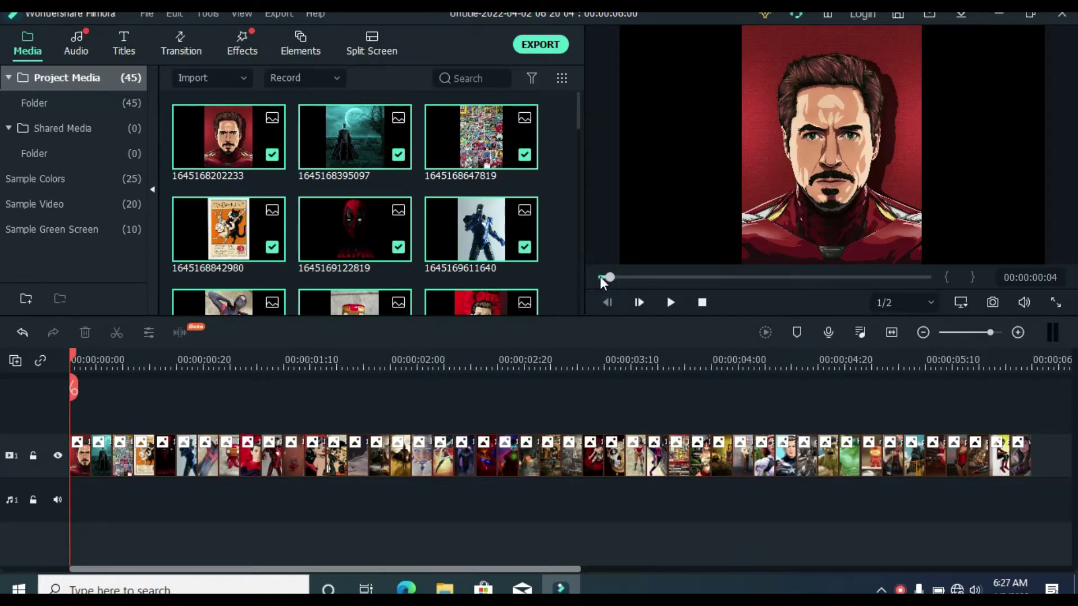
# Apply Crop to Fit to all images on the timeline so that they fill the frame.
pyautogui.doubleClick(87, 461)
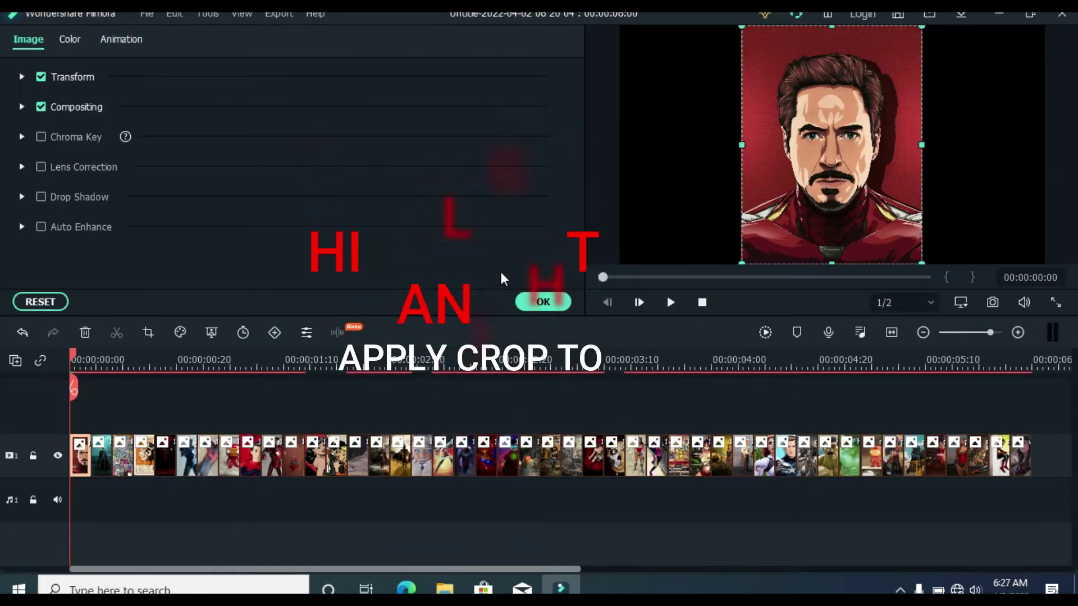
pyautogui.click(543, 302)
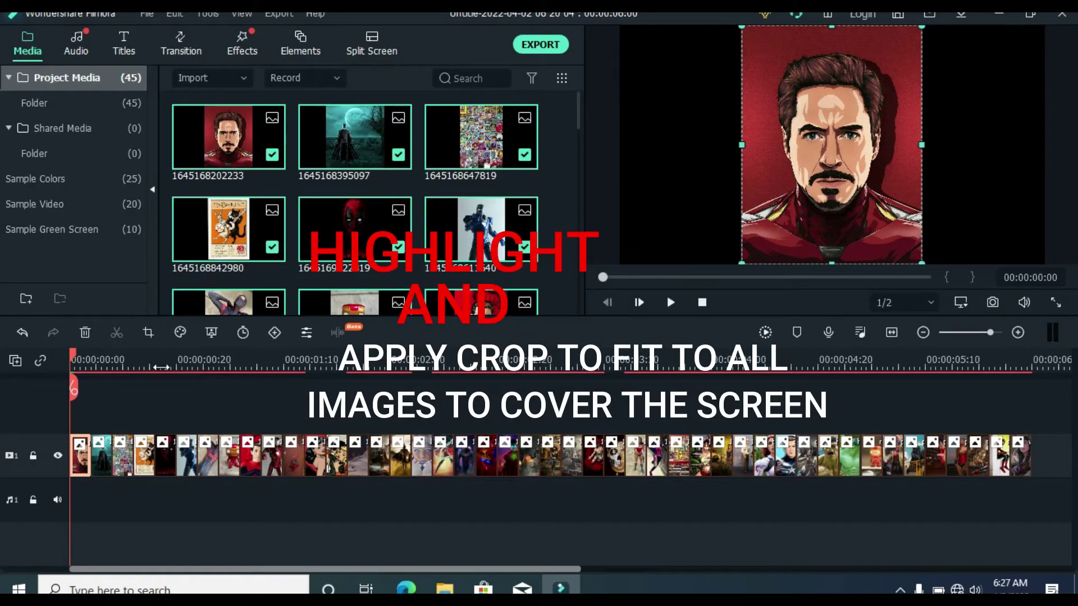
pyautogui.moveTo(80, 405); pyautogui.dragTo(1044, 464)
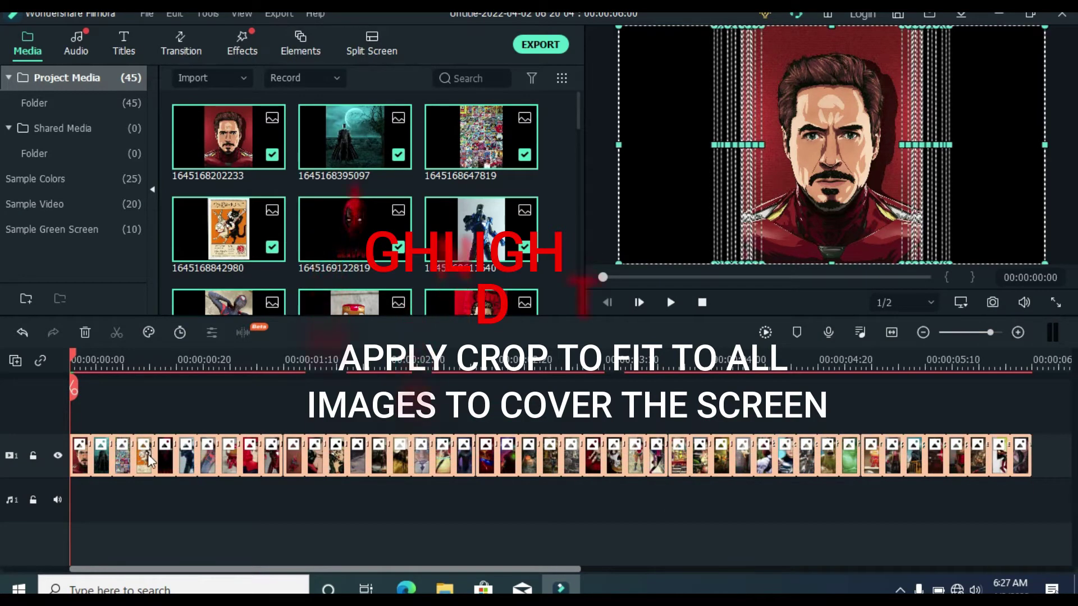
pyautogui.rightClick(149, 462)
pyautogui.click(194, 163)
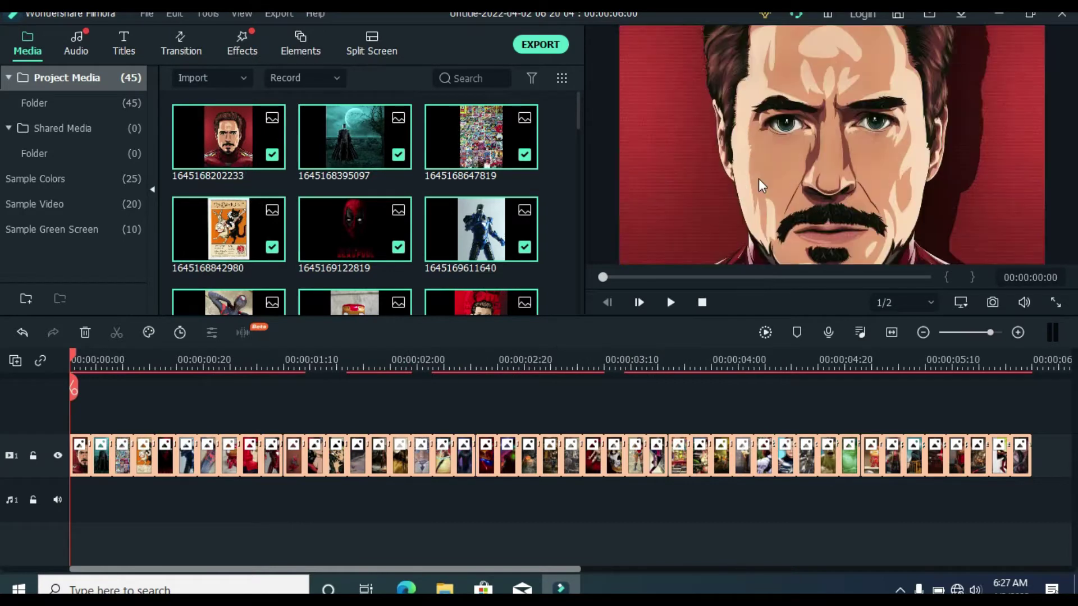
pyautogui.click(361, 412)
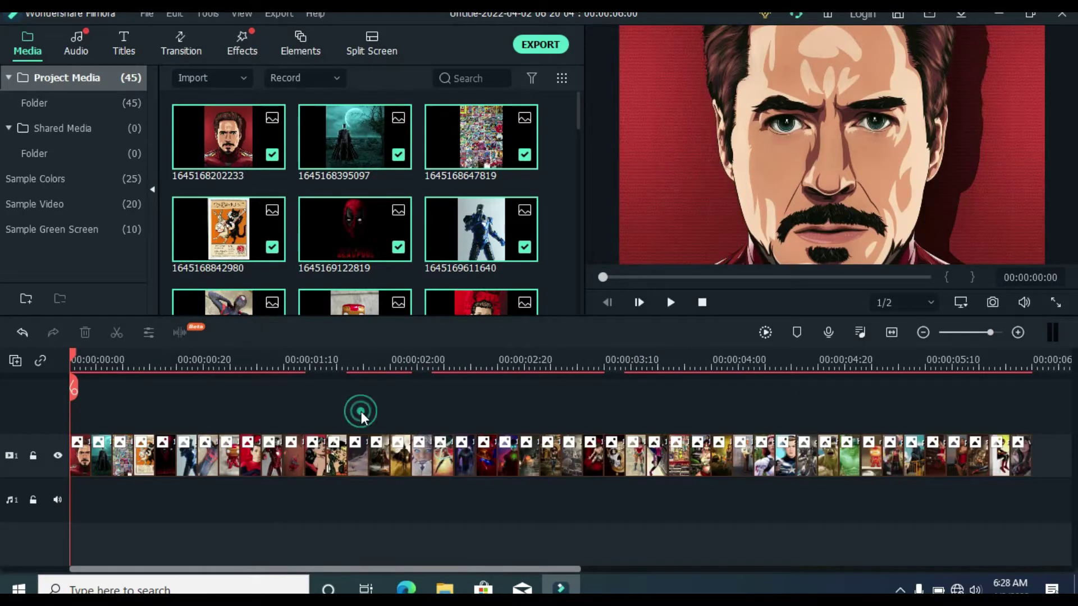
# Duplicate the whole image sequence by pasting a copy at its end, at 00:00:06:00, and play the preview.
pyautogui.moveTo(80, 410); pyautogui.dragTo(1025, 468)
pyautogui.rightClick(604, 452)
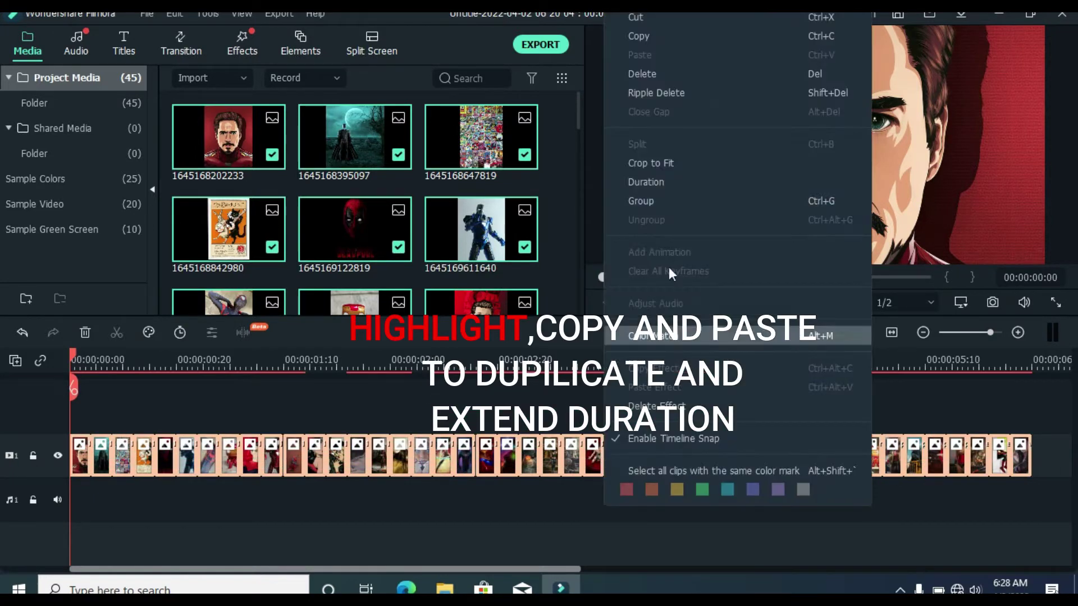
pyautogui.click(645, 35)
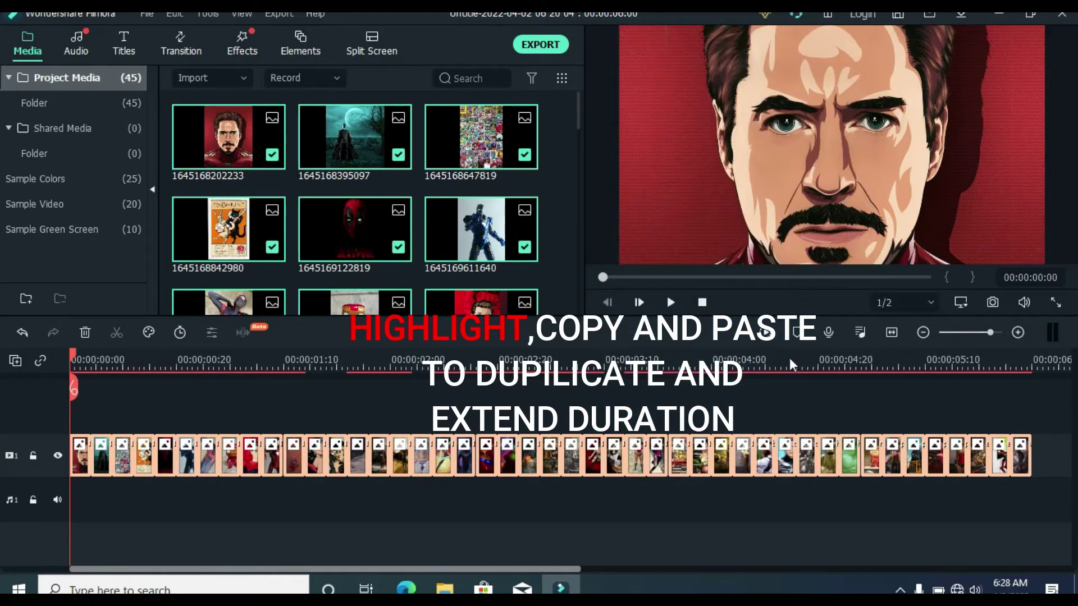
pyautogui.scroll(-2, 781, 365)
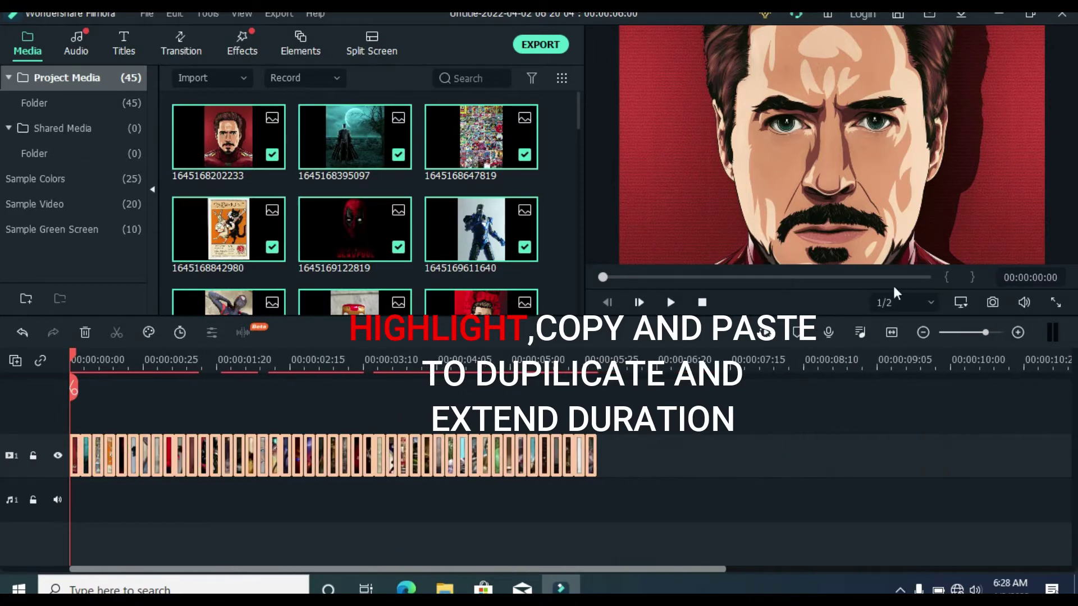
pyautogui.click(926, 277)
pyautogui.rightClick(644, 453)
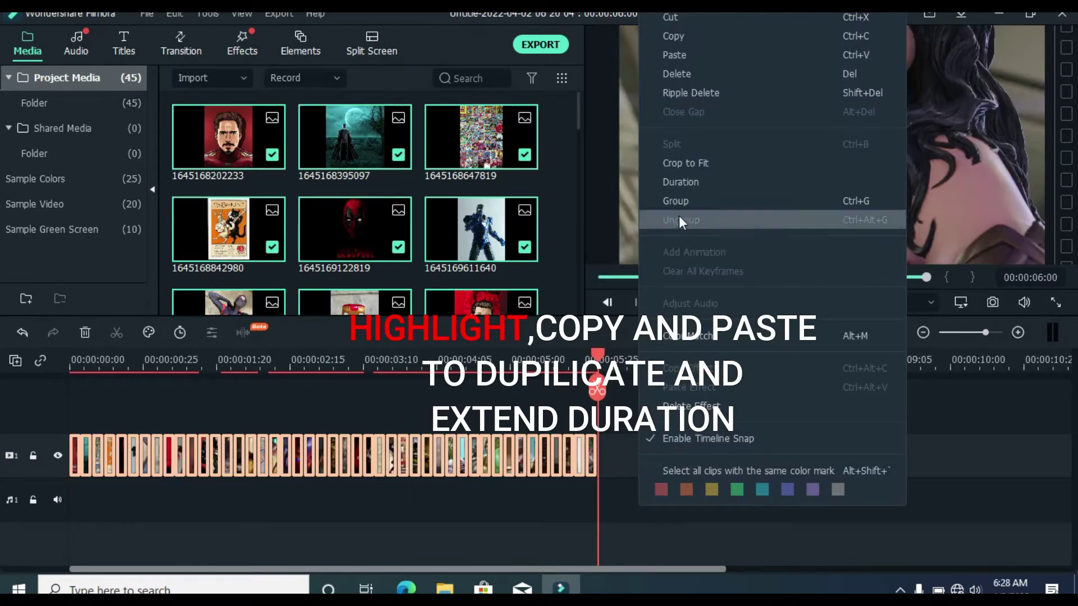
pyautogui.click(668, 55)
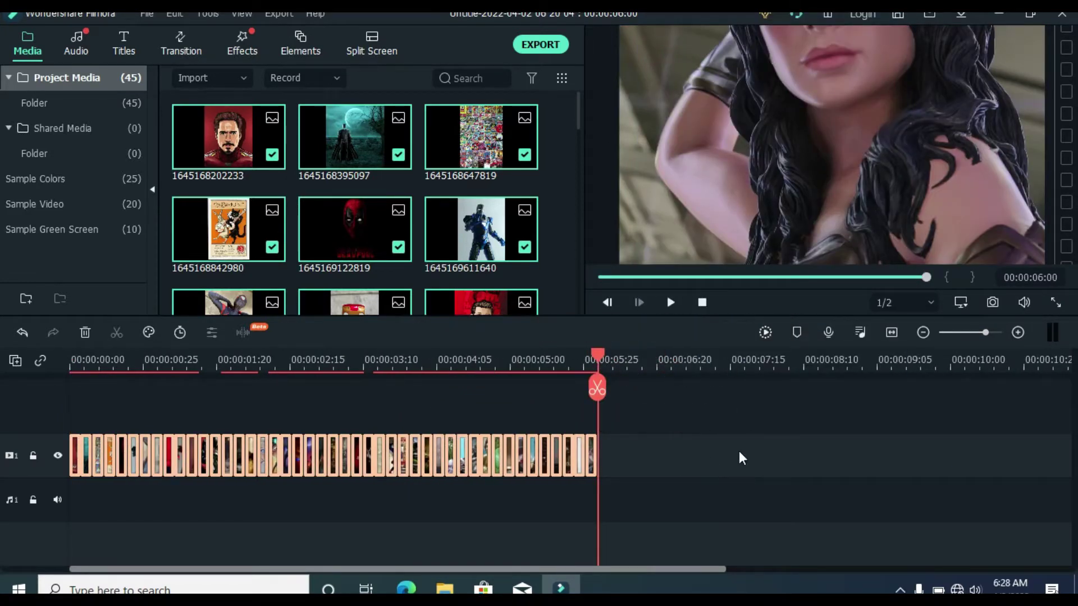
pyautogui.click(670, 302)
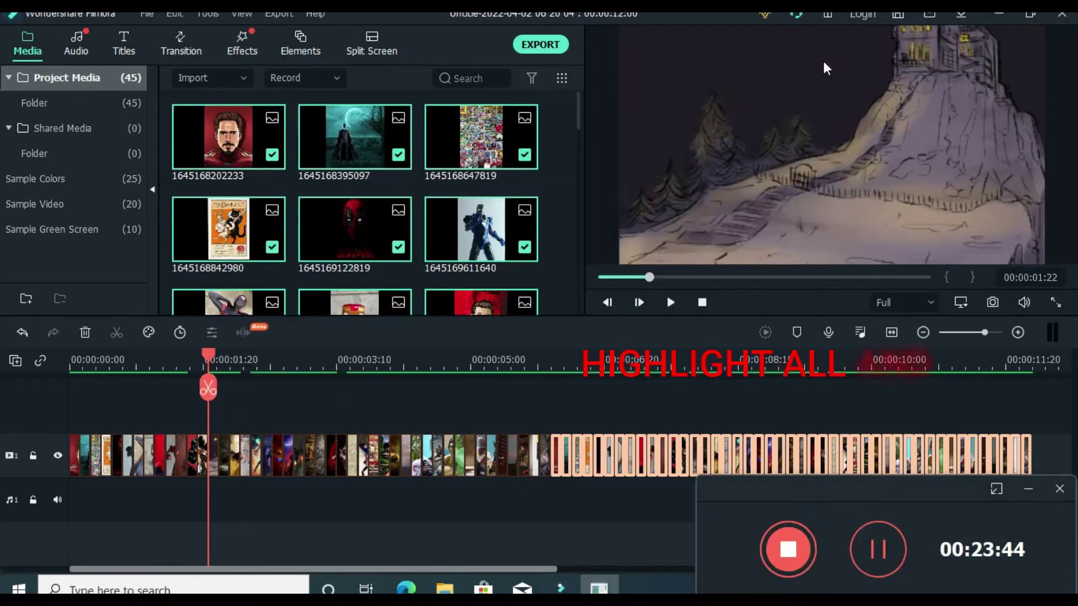
# Delete all image clips from the timeline.
pyautogui.moveTo(73, 411); pyautogui.dragTo(1036, 461)
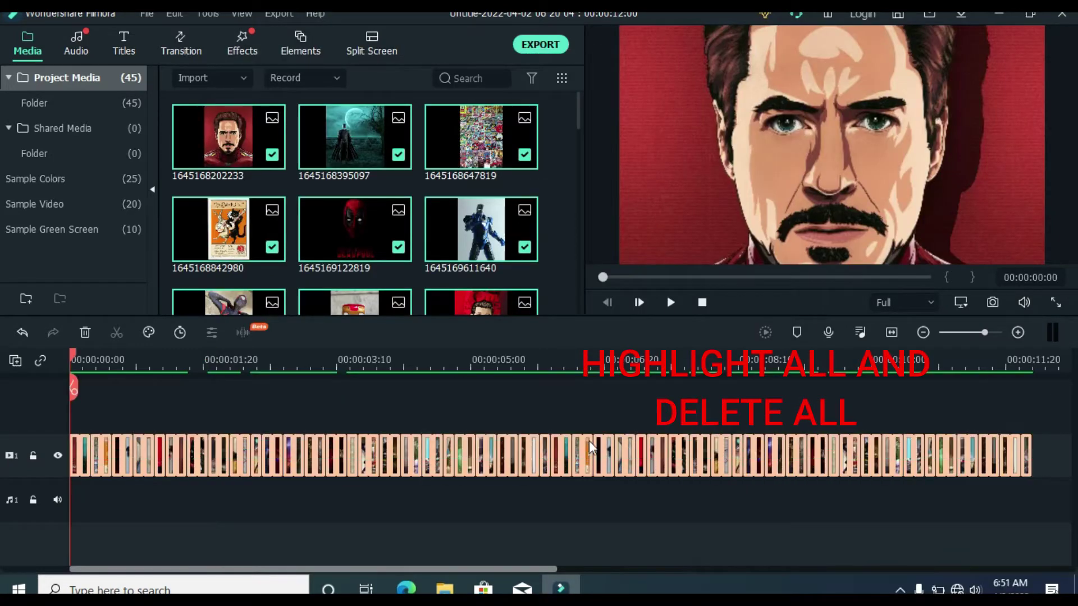
pyautogui.click(86, 332)
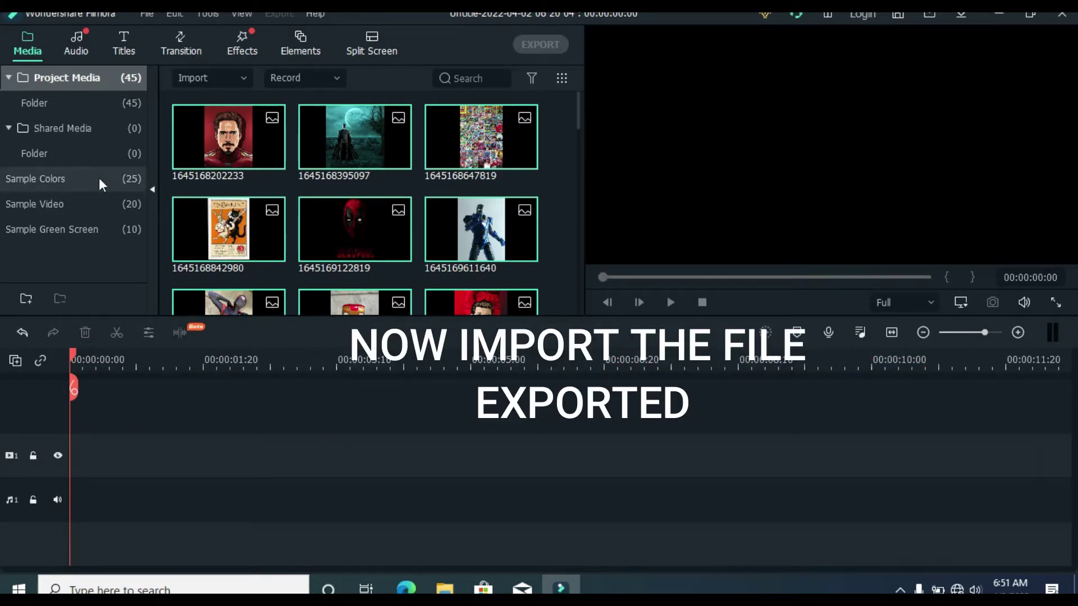
# Import the exported video MARVEL.mp4 into the project media and locate it in the library.
pyautogui.click(193, 75)
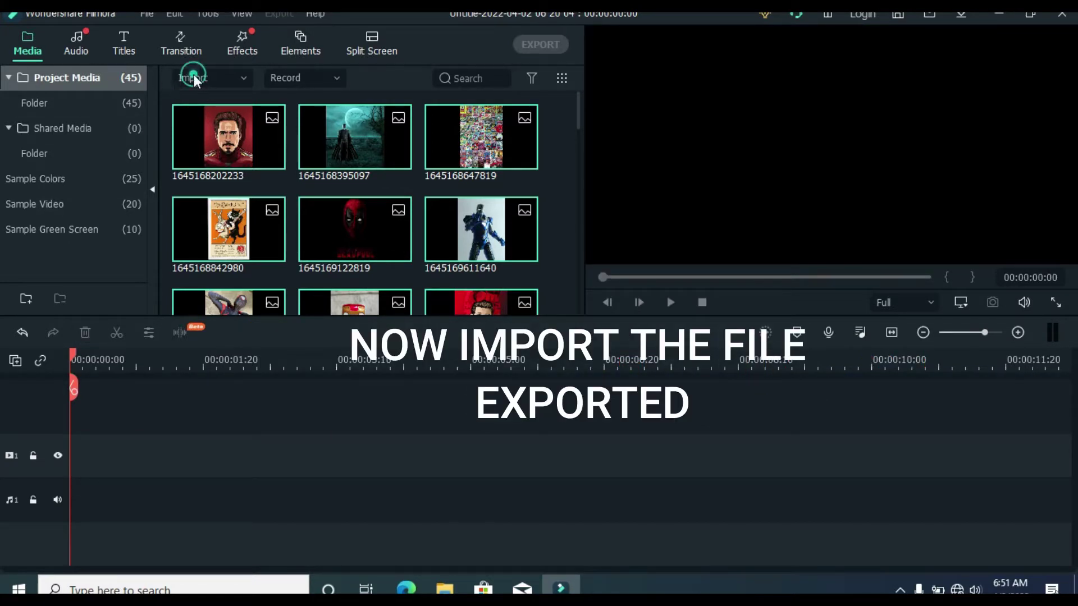
pyautogui.click(218, 99)
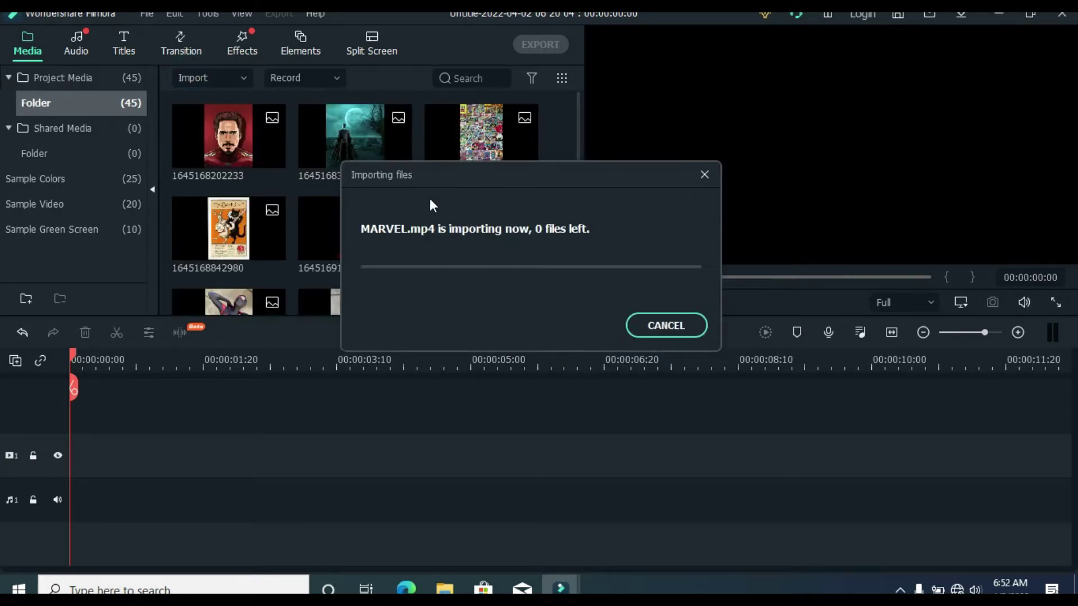
pyautogui.moveTo(576, 120); pyautogui.dragTo(581, 312)
# Place the Red sample color on the first video track and extend the clip to 15 seconds.
pyautogui.click(34, 179)
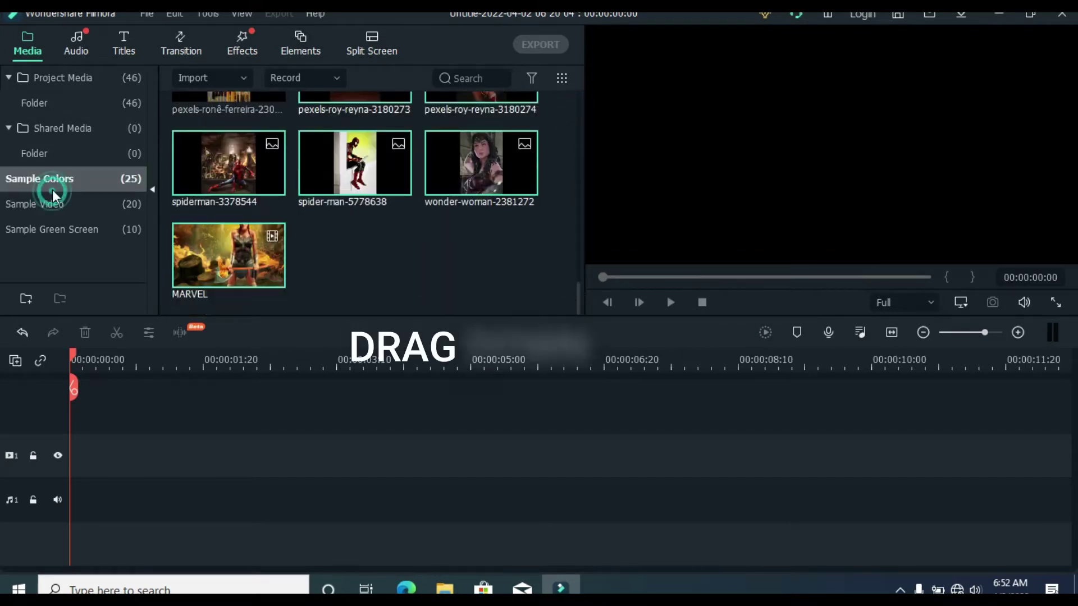
pyautogui.moveTo(578, 108); pyautogui.dragTo(578, 185)
pyautogui.moveTo(355, 241); pyautogui.dragTo(1019, 448)
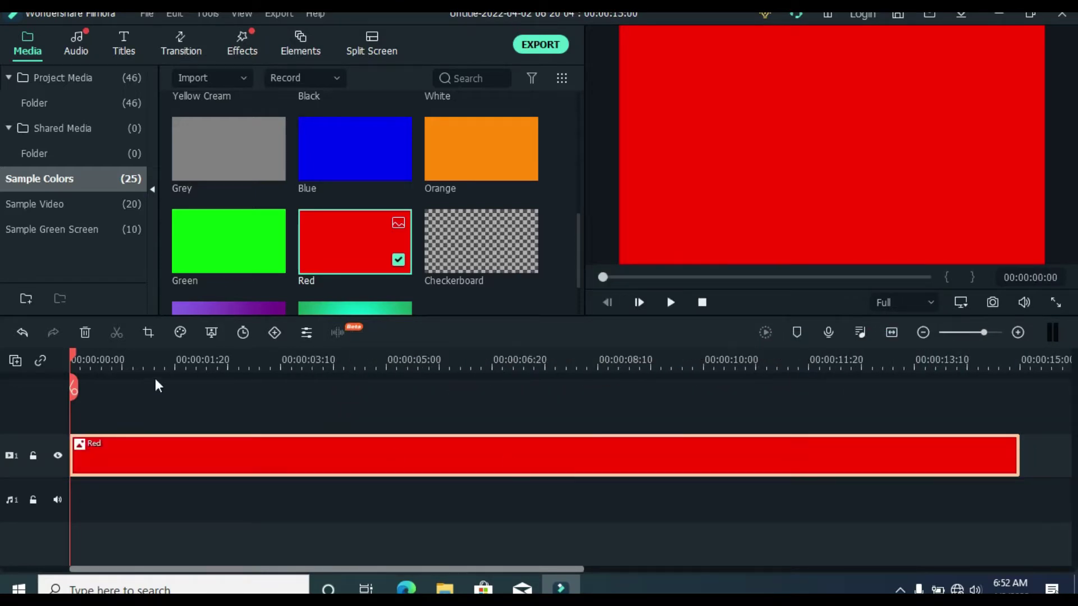
# Apply color correction to the red clip with the Warm Max preset and an exposure of -61.
pyautogui.click(181, 333)
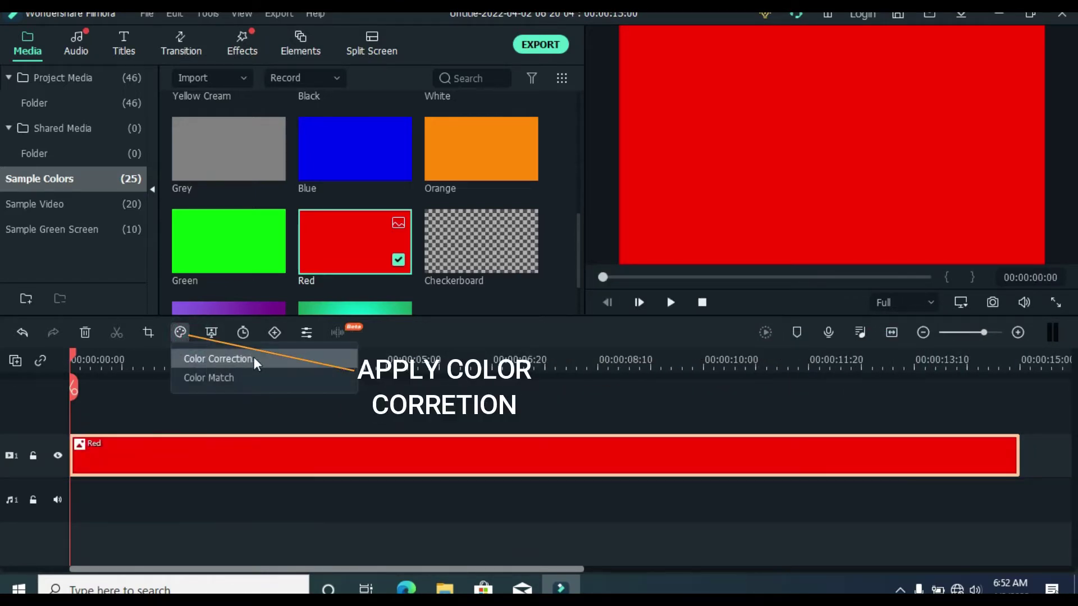
pyautogui.click(220, 356)
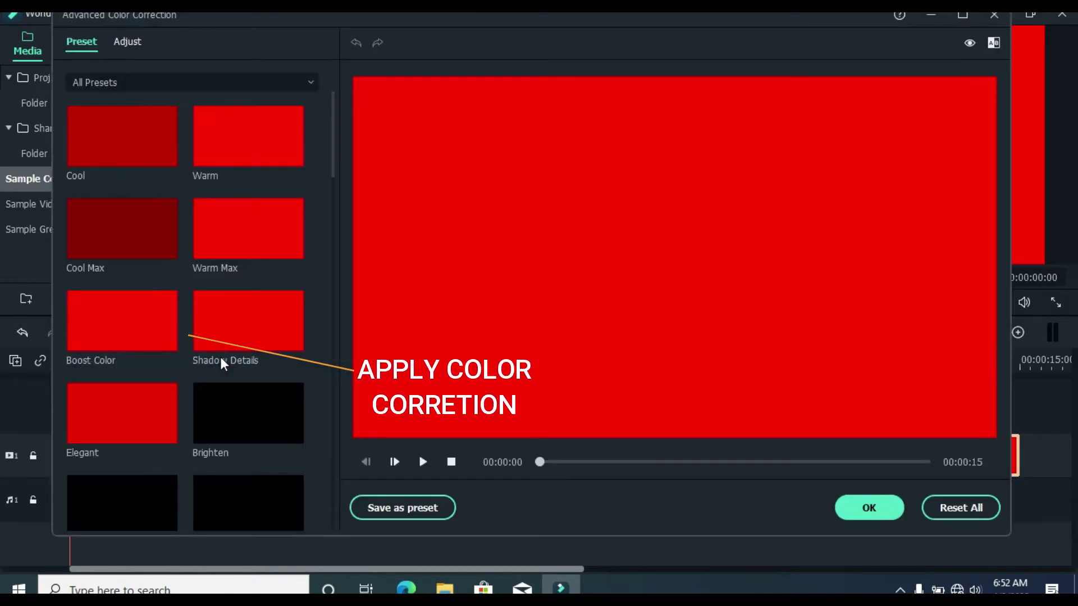
pyautogui.moveTo(335, 140)
pyautogui.mouseDown()
pyautogui.moveTo(329, 171)
pyautogui.moveTo(329, 140)
pyautogui.mouseUp()
pyautogui.click(231, 214)
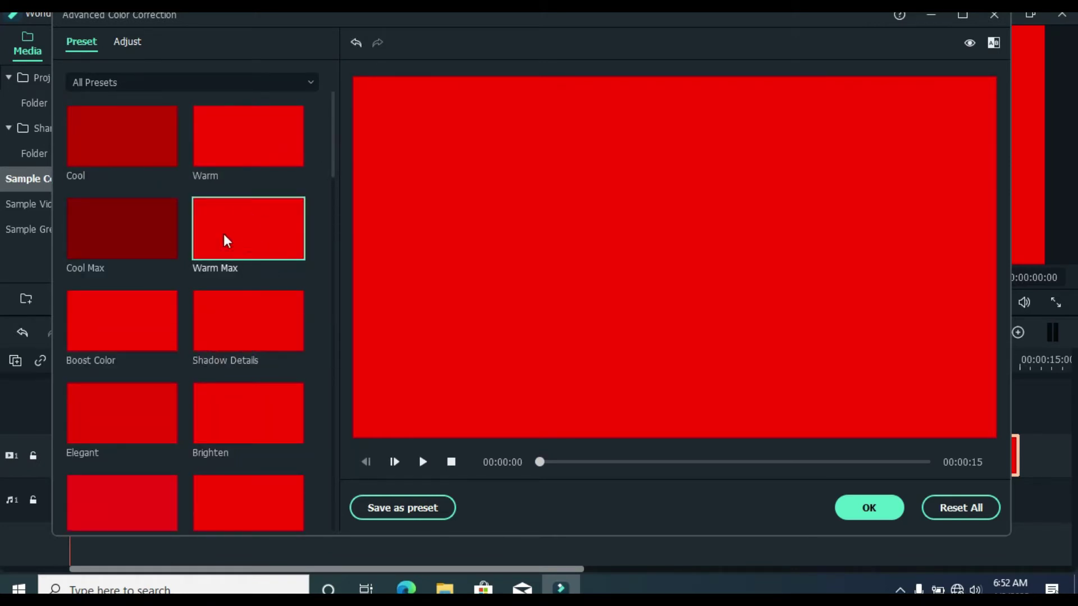
pyautogui.click(128, 41)
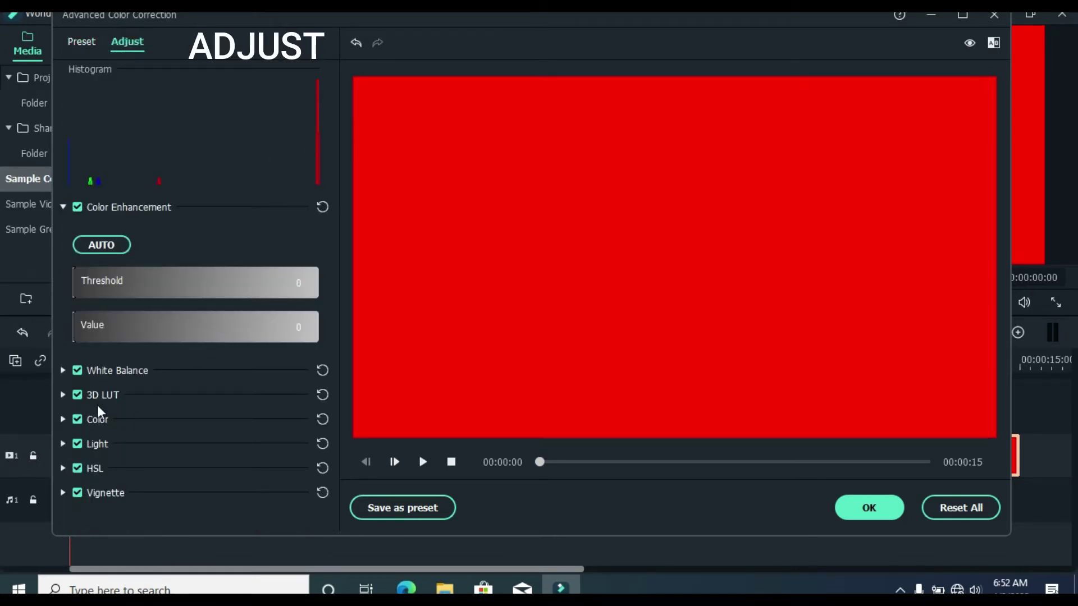
pyautogui.click(63, 419)
pyautogui.moveTo(187, 462); pyautogui.dragTo(113, 452)
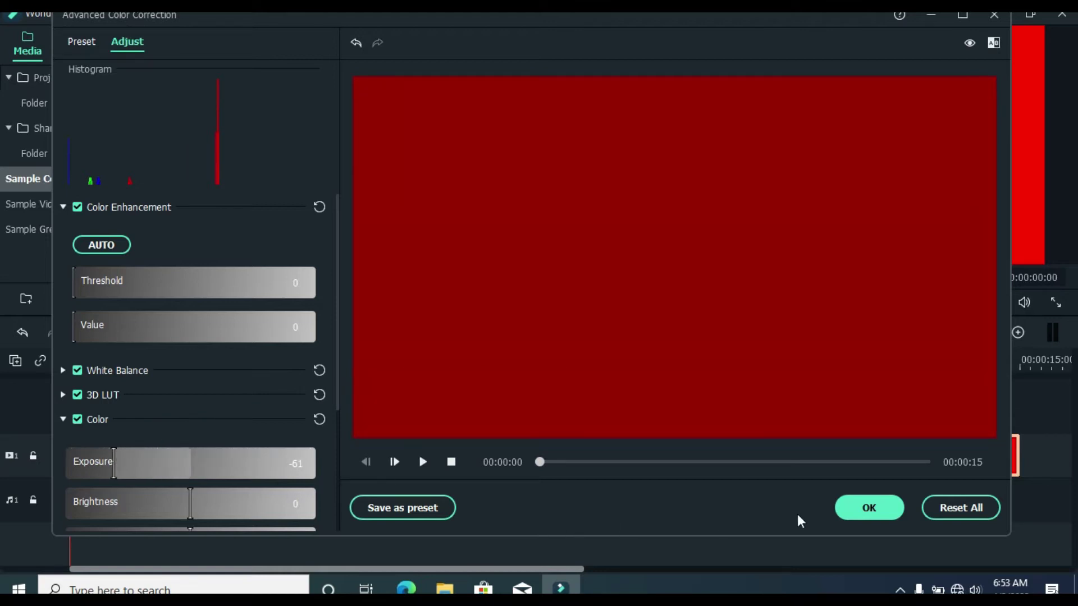
pyautogui.click(840, 511)
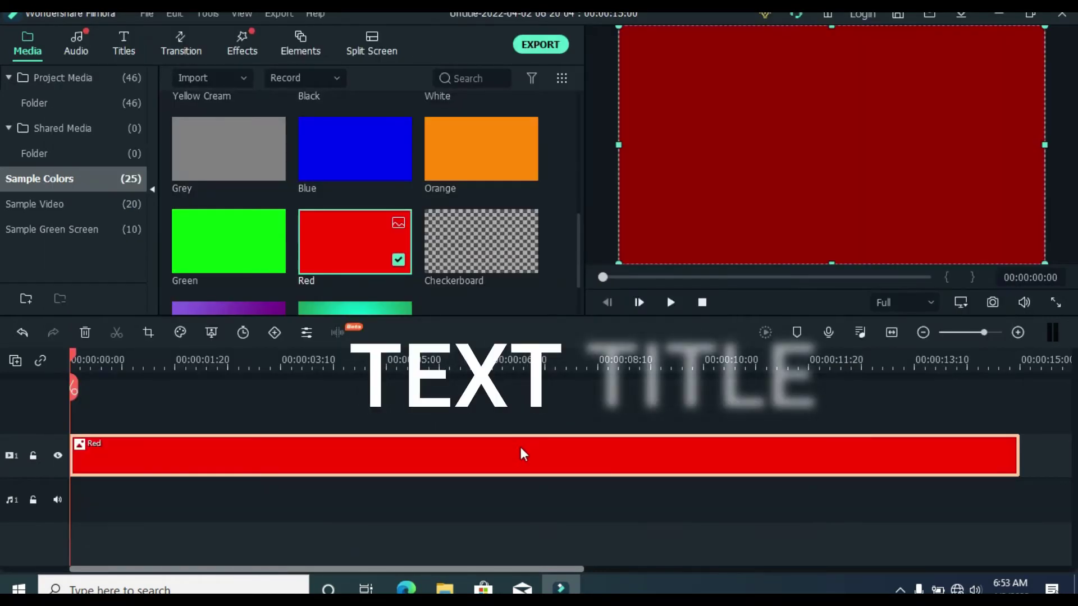
# Add the Default Title above the red clip and remove the empty track between them.
pyautogui.click(127, 52)
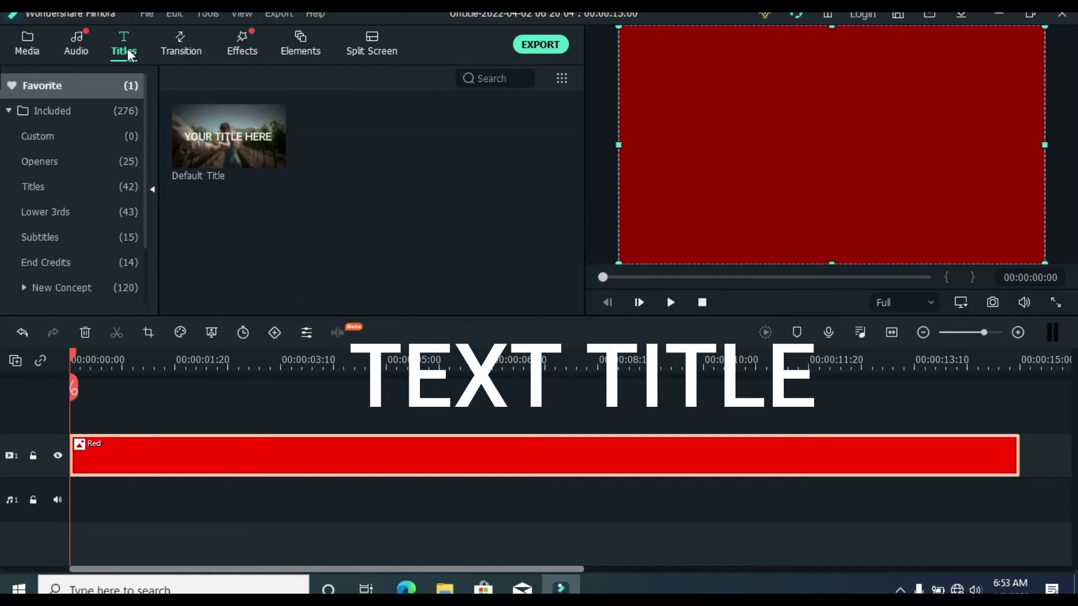
pyautogui.moveTo(203, 150); pyautogui.dragTo(479, 452)
pyautogui.moveTo(771, 460); pyautogui.dragTo(426, 449)
pyautogui.click(16, 361)
pyautogui.moveTo(141, 478)
pyautogui.click(226, 480)
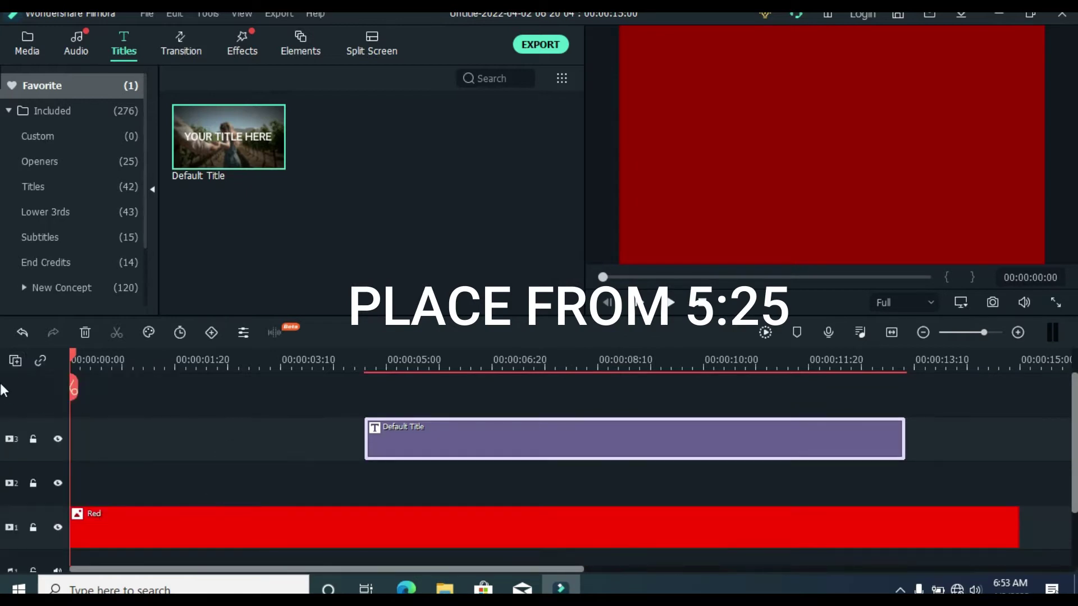
pyautogui.click(15, 361)
pyautogui.click(89, 446)
# Move the title to start at 00:00:05:25 and extend its end to 00:00:15:00, matching the red clip.
pyautogui.moveTo(102, 352); pyautogui.dragTo(440, 365)
pyautogui.moveTo(444, 450); pyautogui.dragTo(518, 449)
pyautogui.moveTo(985, 453); pyautogui.dragTo(1019, 452)
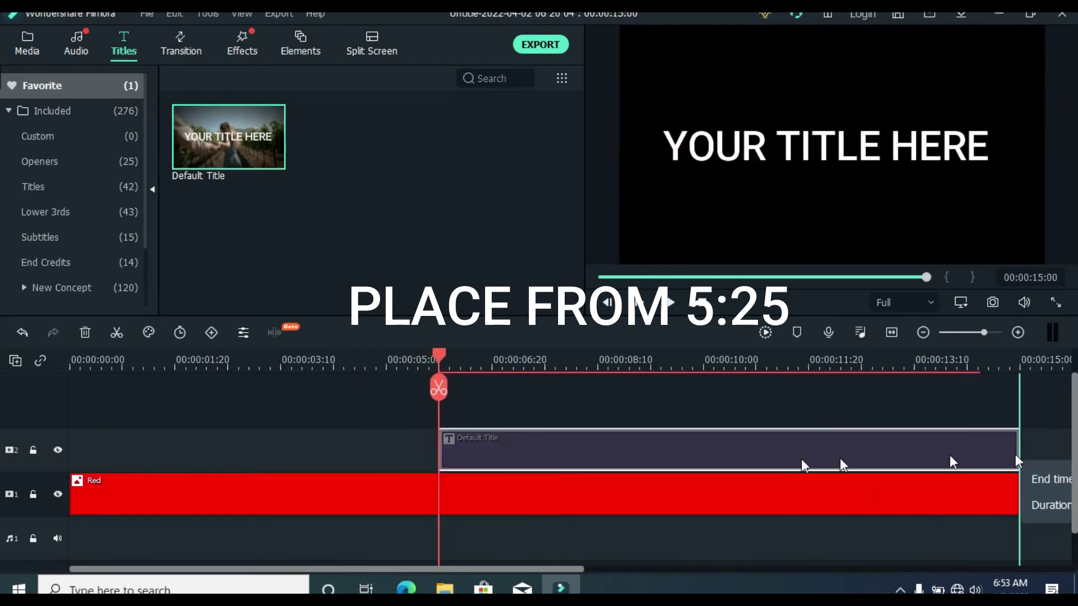
# Open the title clip's advanced text editor and replace the placeholder text with "MARVEL".
pyautogui.doubleClick(568, 440)
pyautogui.click(459, 302)
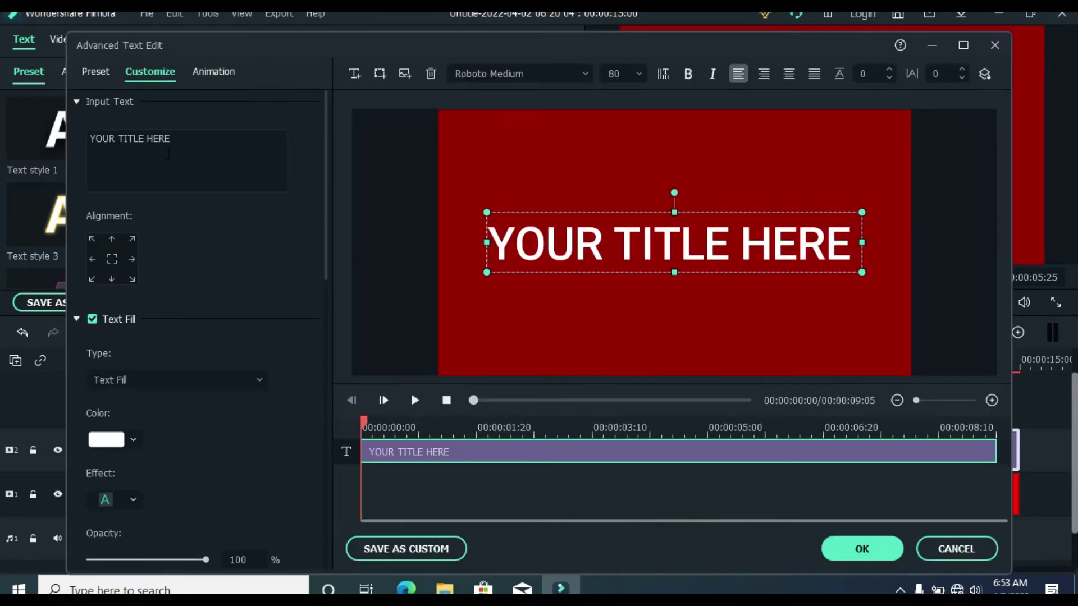
pyautogui.click(170, 154)
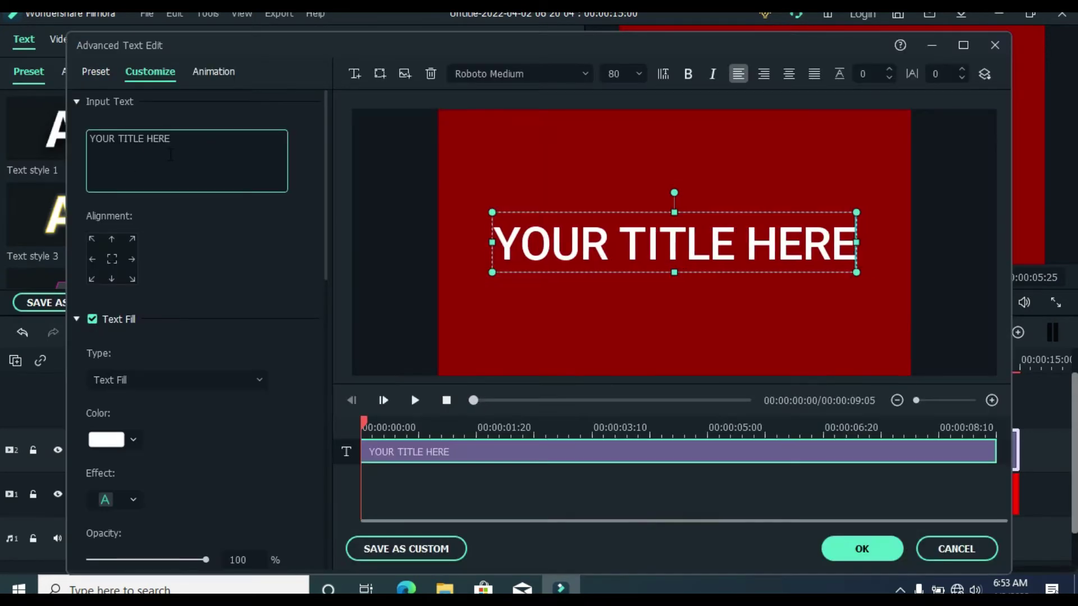
pyautogui.hotkey('ctrl', 'a')
pyautogui.write('NARV')
pyautogui.press('BackSpace')
pyautogui.press('BackSpace')
pyautogui.press('BackSpace')
pyautogui.press('BackSpace')
pyautogui.write('MARVEL')
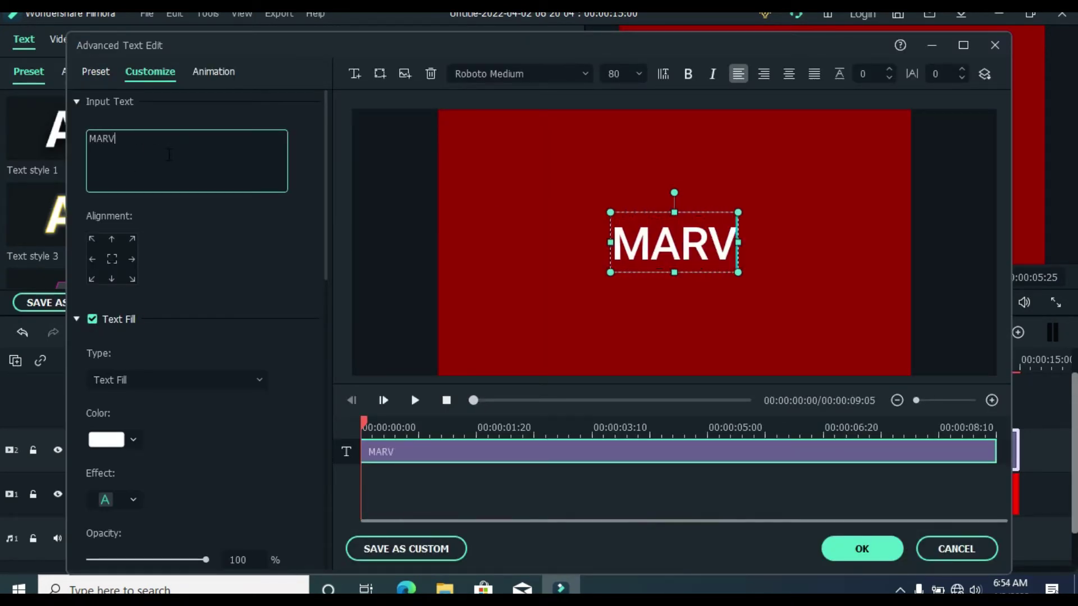
# Set the MARVEL text's font to Impact with size 100 and accept the text changes.
pyautogui.click(505, 74)
pyautogui.write('Impact')
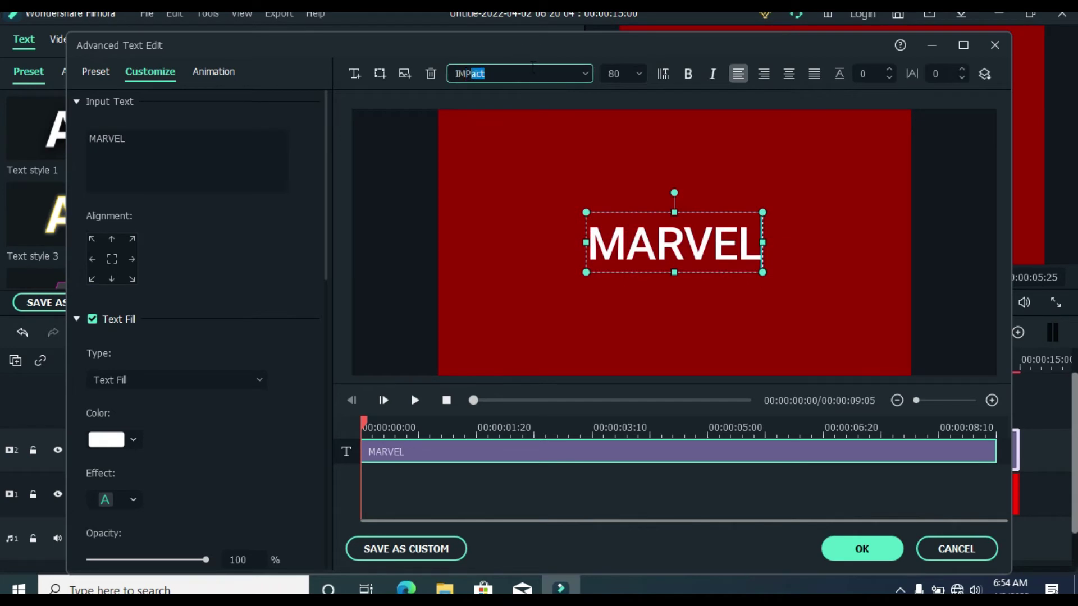
pyautogui.press('Return')
pyautogui.click(639, 74)
pyautogui.scroll(-3, 642, 176)
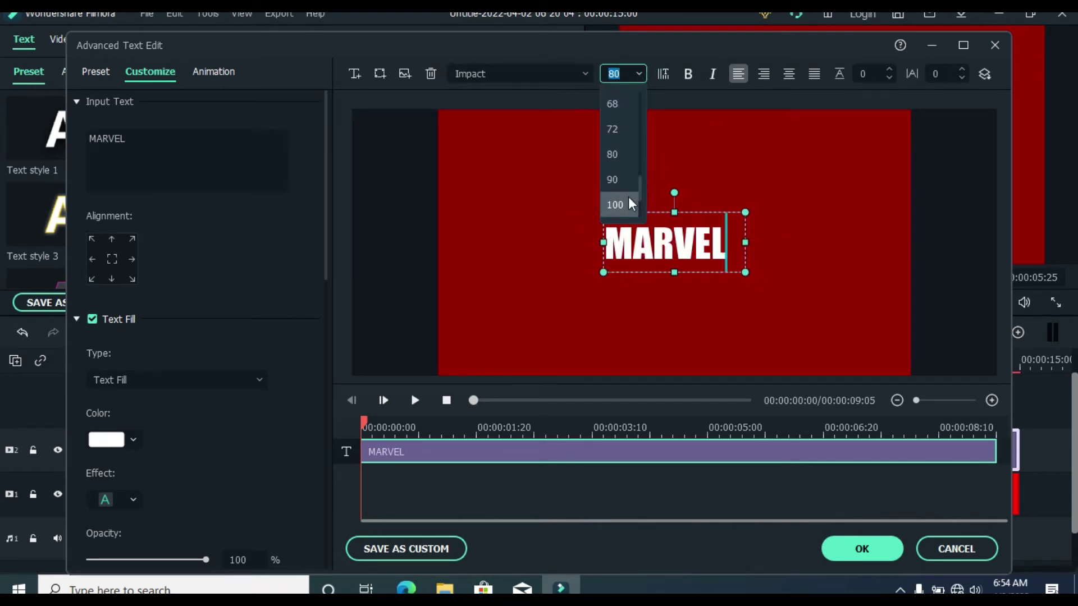
pyautogui.click(629, 204)
pyautogui.click(793, 253)
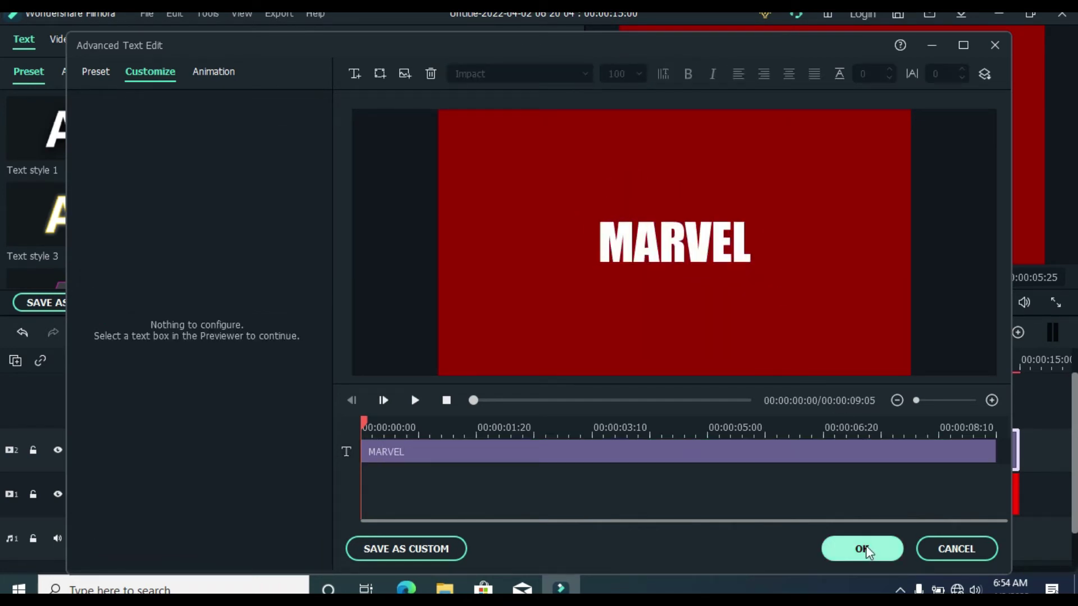
pyautogui.click(862, 548)
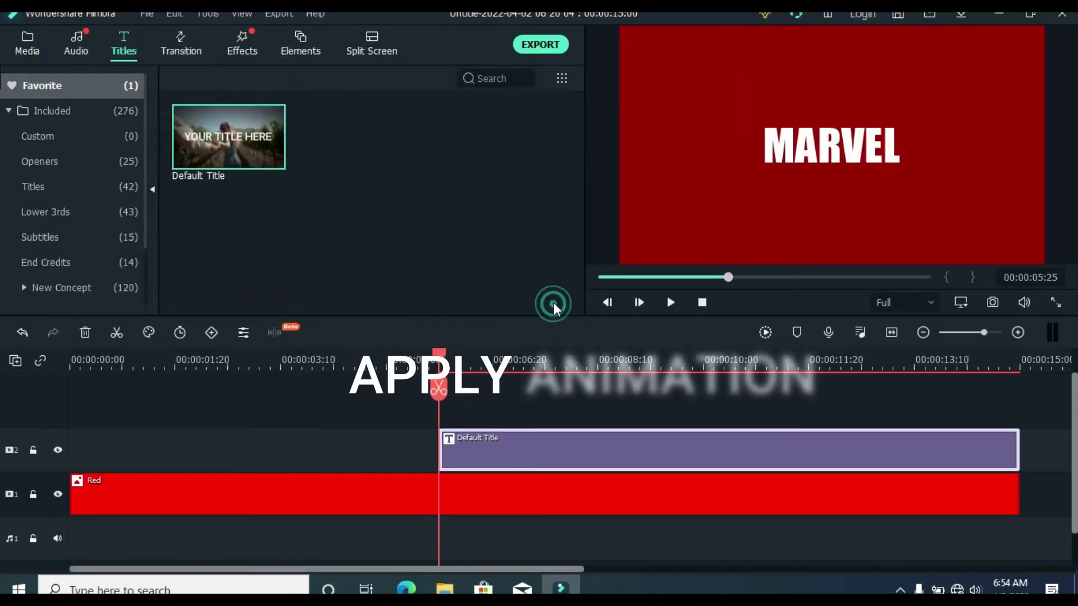
# Add scale keyframes to the title, 120% at its start and 100% at 00:00:10:00, then preview and accept the animation.
pyautogui.doubleClick(574, 454)
pyautogui.click(114, 40)
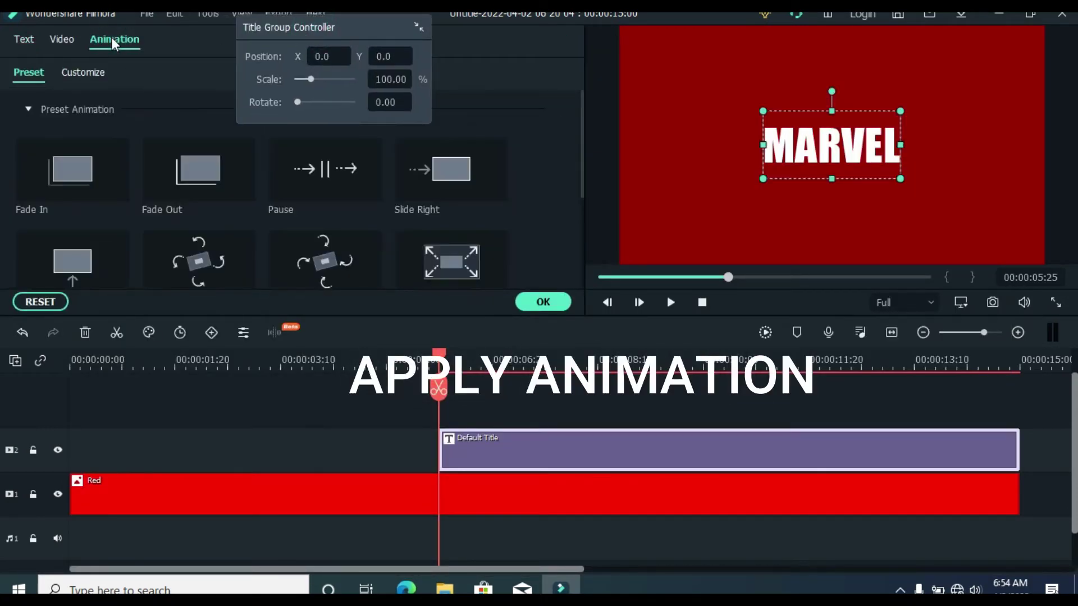
pyautogui.click(82, 71)
pyautogui.moveTo(315, 33); pyautogui.dragTo(436, 28)
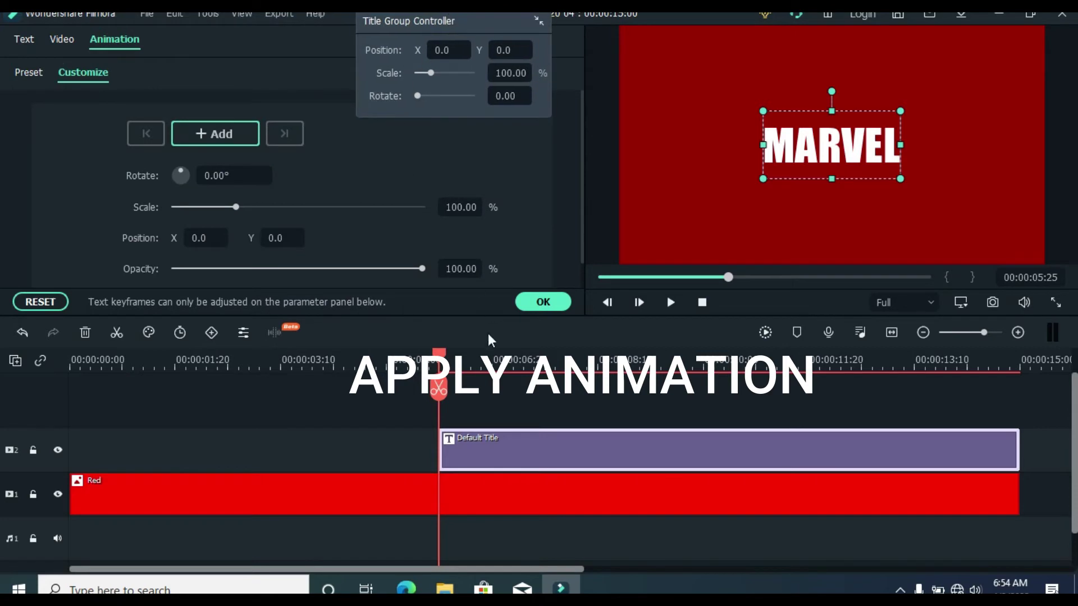
pyautogui.moveTo(440, 352)
pyautogui.mouseDown()
pyautogui.moveTo(733, 358)
pyautogui.moveTo(500, 354)
pyautogui.moveTo(440, 334)
pyautogui.mouseUp()
pyautogui.click(225, 134)
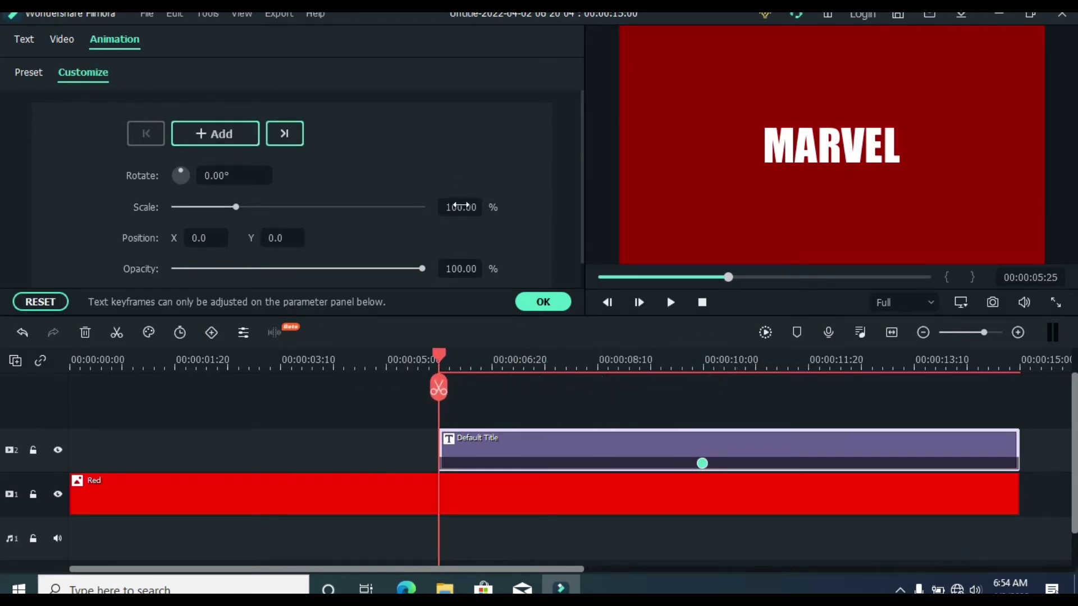
pyautogui.click(460, 207)
pyautogui.write('120')
pyautogui.click(528, 185)
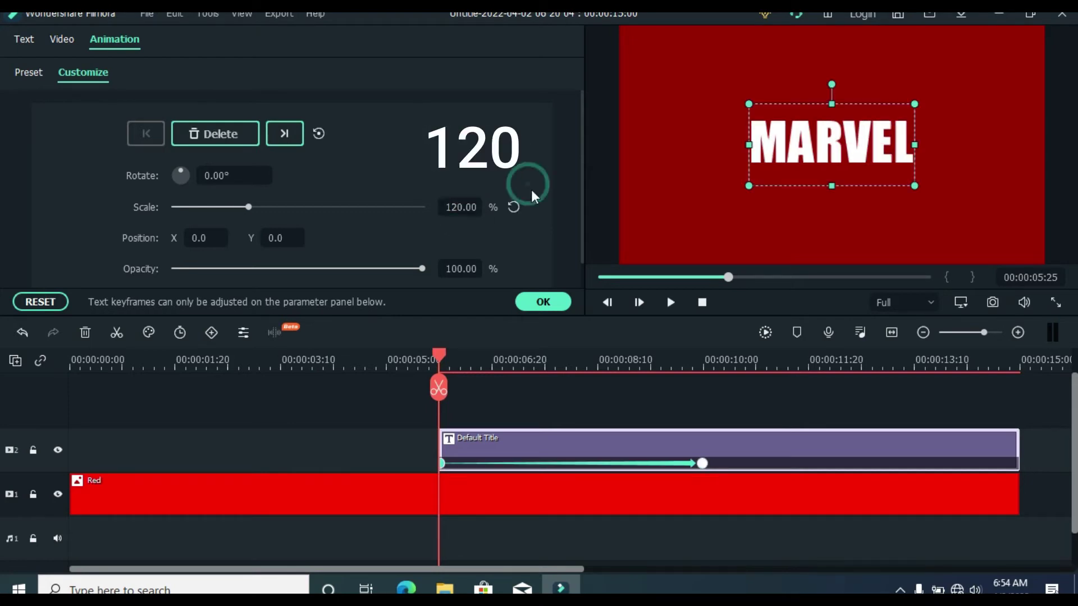
pyautogui.moveTo(438, 356); pyautogui.dragTo(378, 356)
pyautogui.click(670, 303)
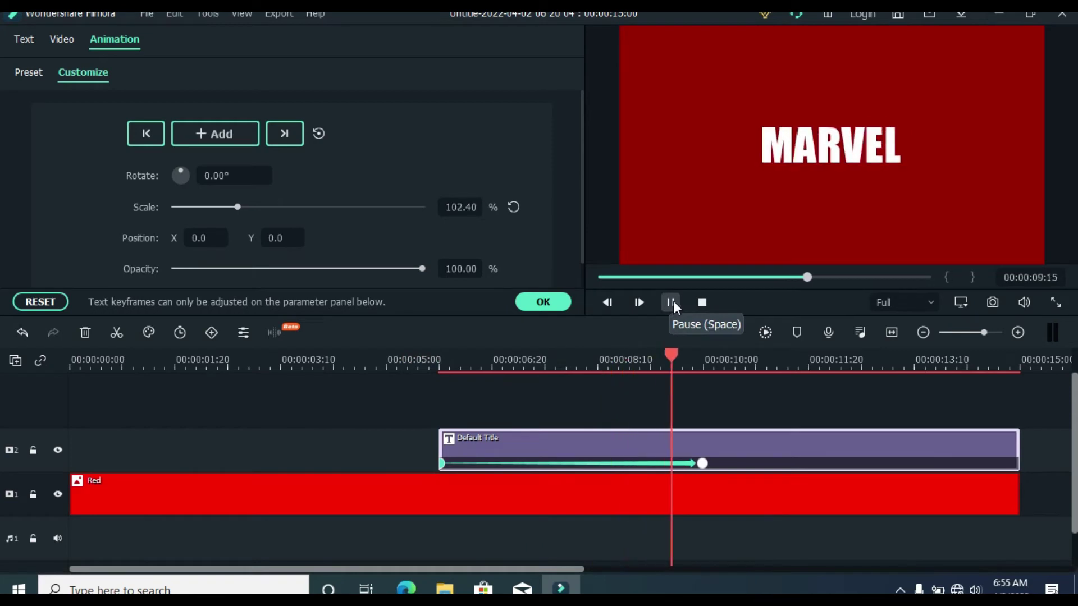
pyautogui.click(542, 302)
# Place the imported MARVEL video from the project media on a new track above the title, starting at 00:00:00:00.
pyautogui.moveTo(840, 357); pyautogui.dragTo(72, 372)
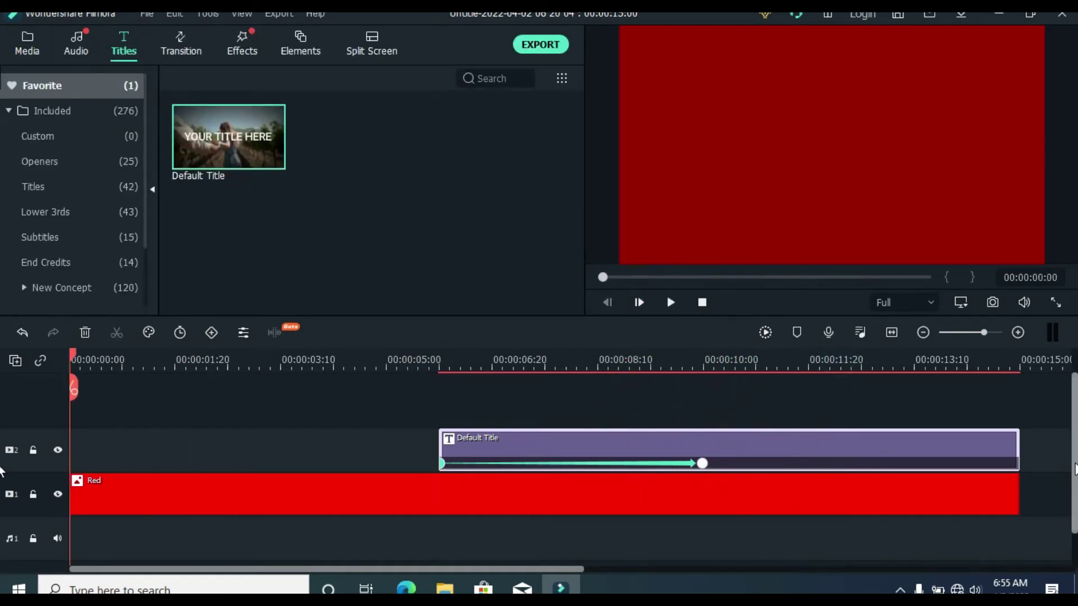
pyautogui.click(32, 44)
pyautogui.click(44, 98)
pyautogui.scroll(-2, 580, 162)
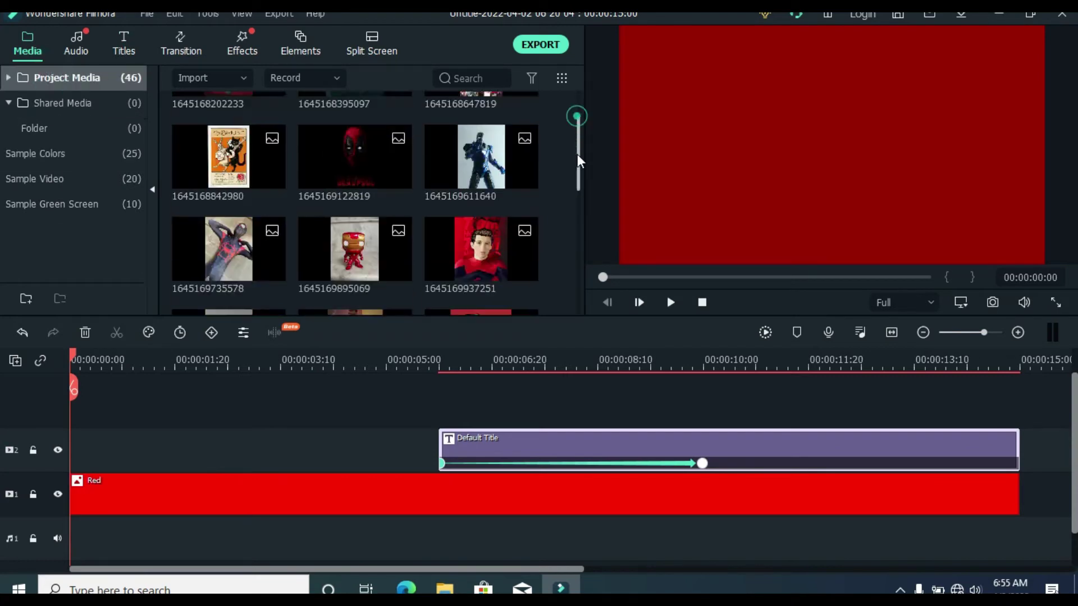
pyautogui.moveTo(579, 162); pyautogui.dragTo(576, 301)
pyautogui.moveTo(354, 208); pyautogui.dragTo(75, 400)
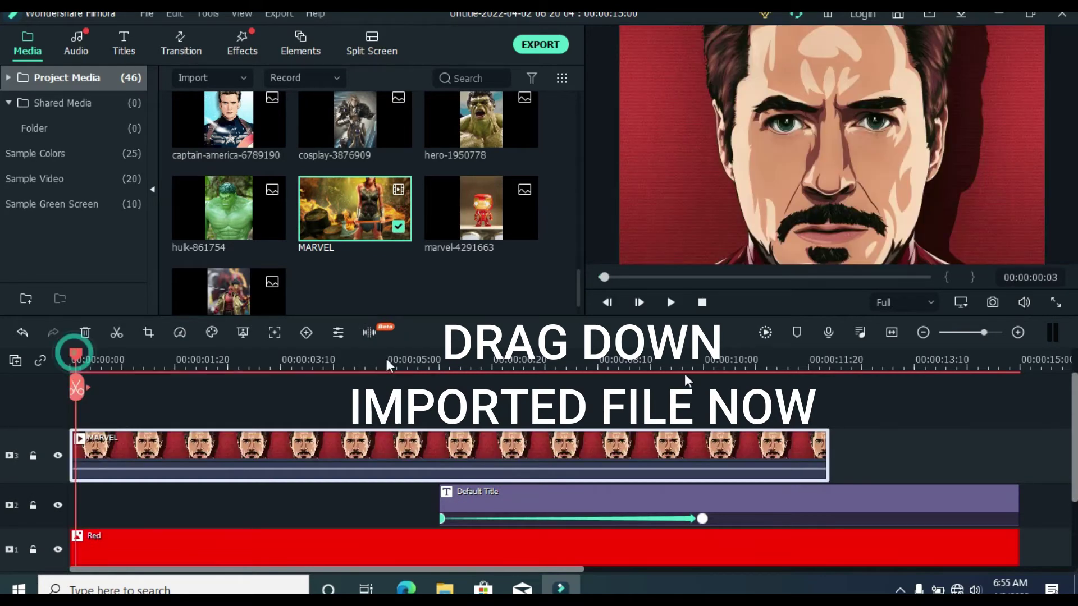
# Split the MARVEL video at 00:00:10:00, where the title animation ends, and delete the remaining part.
pyautogui.click(704, 371)
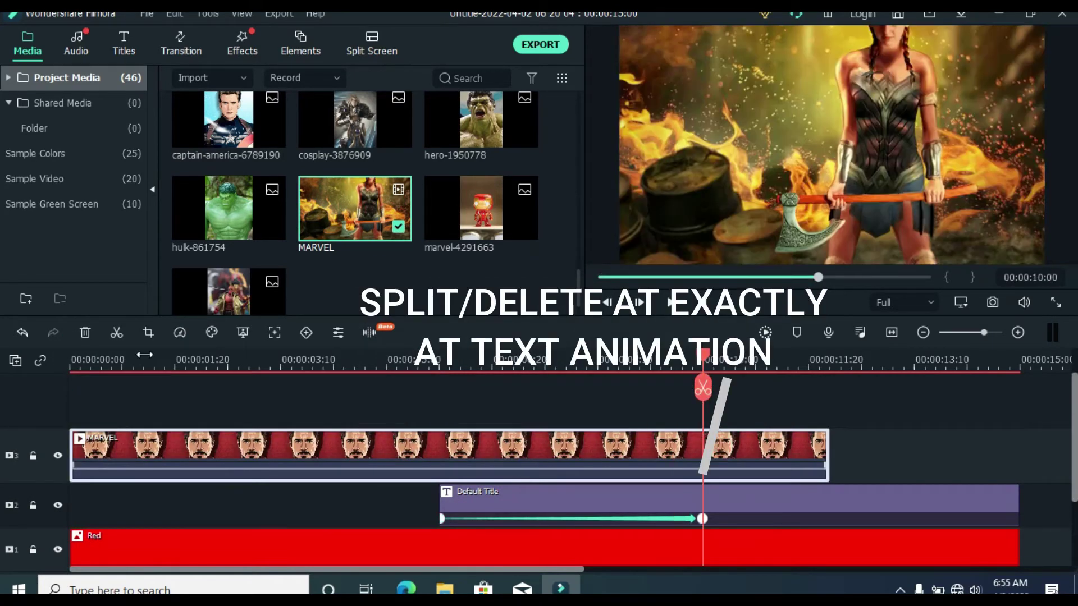
pyautogui.hotkey('ctrl', 'b')
pyautogui.click(762, 449)
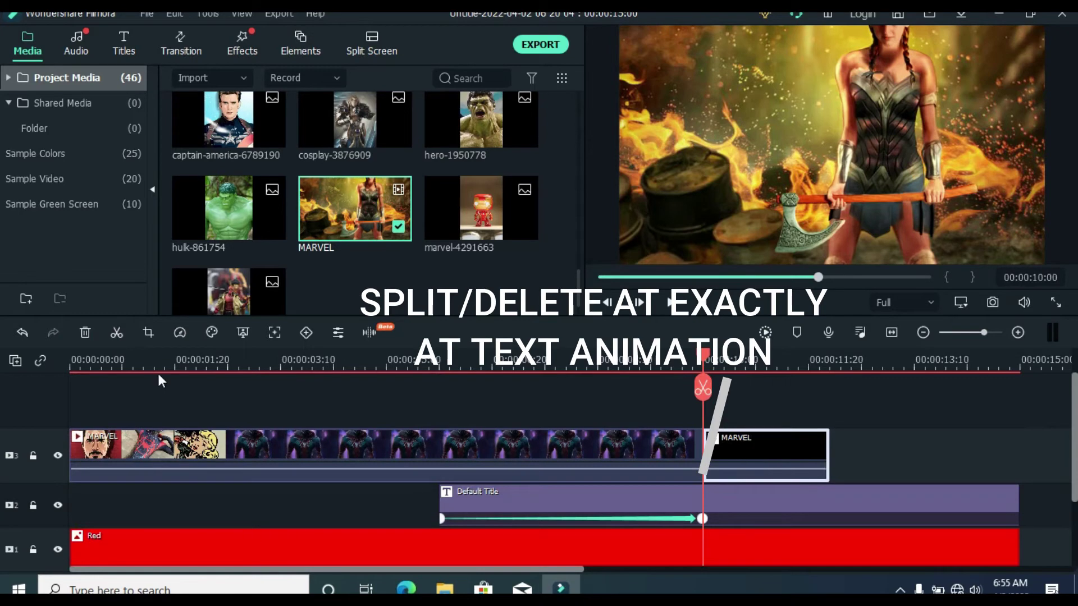
pyautogui.click(83, 334)
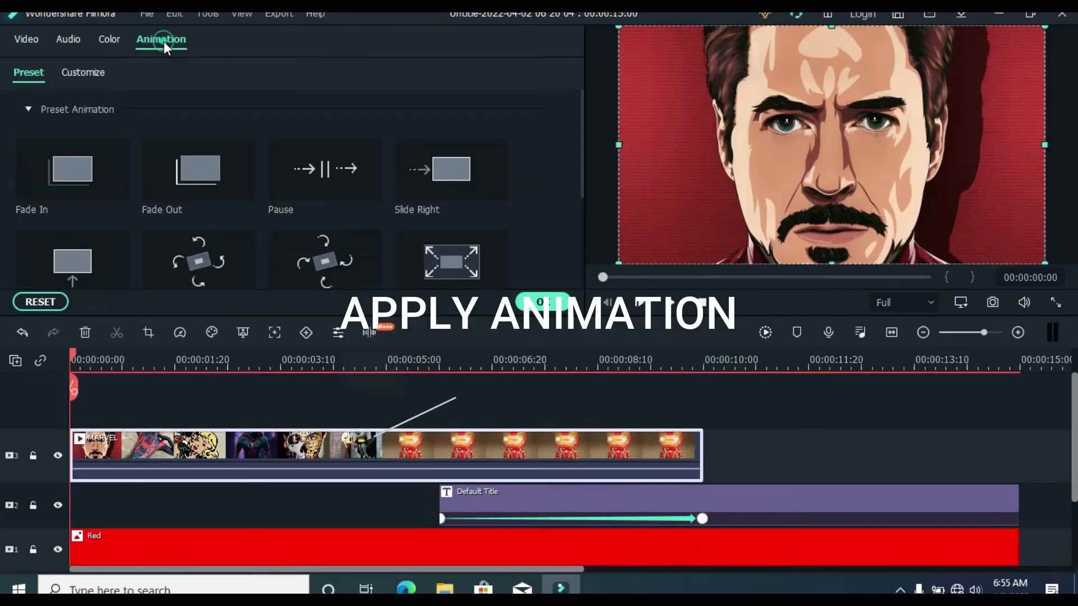
# Add custom scale keyframes to the MARVEL video, 130% at its start and the default 100% at 00:00:10:00.
pyautogui.click(84, 72)
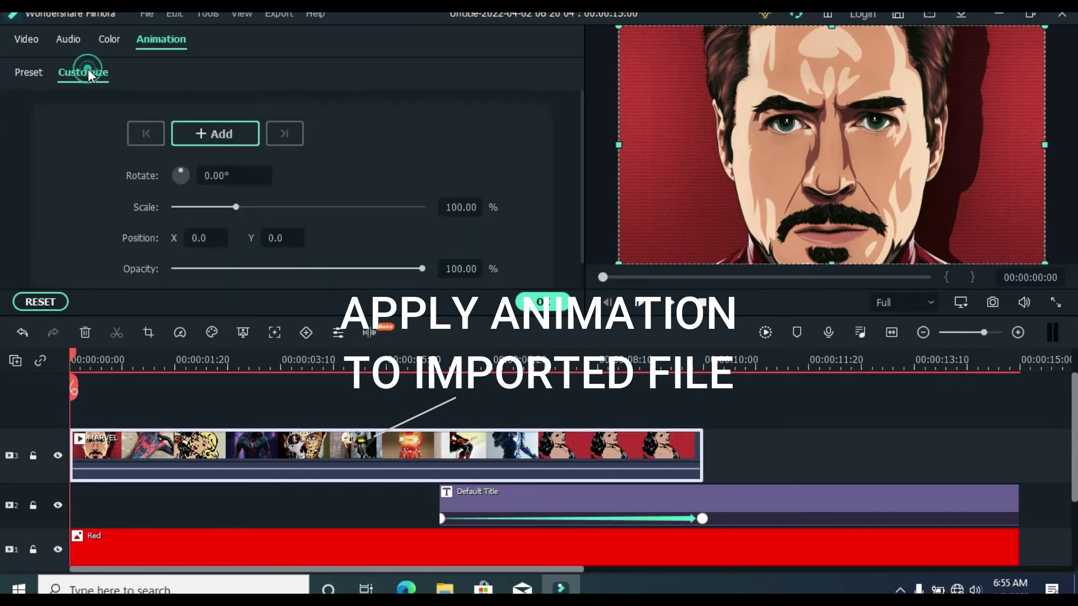
pyautogui.click(242, 133)
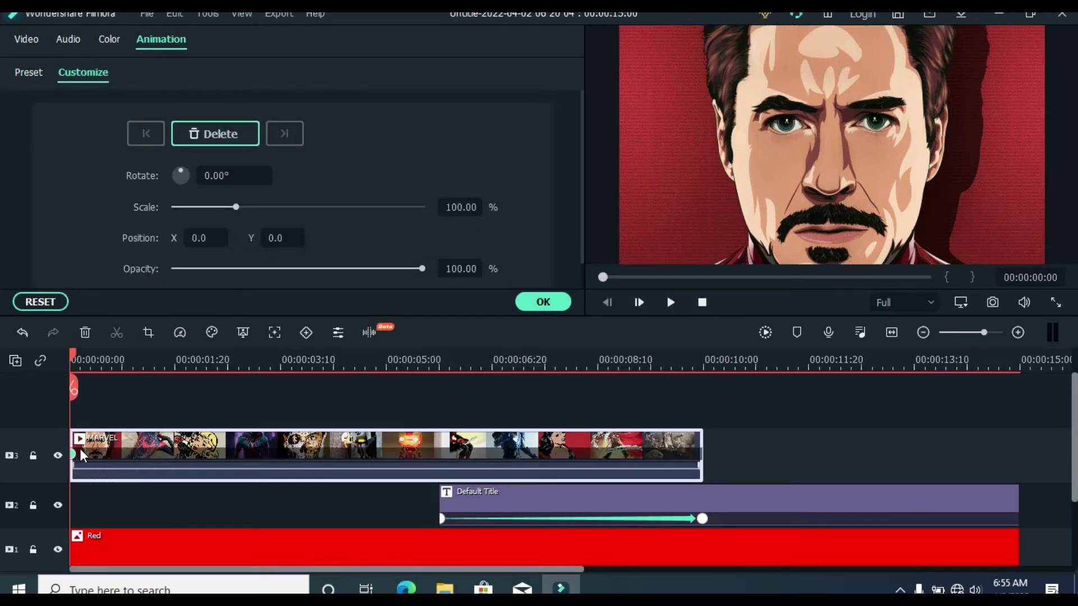
pyautogui.click(446, 207)
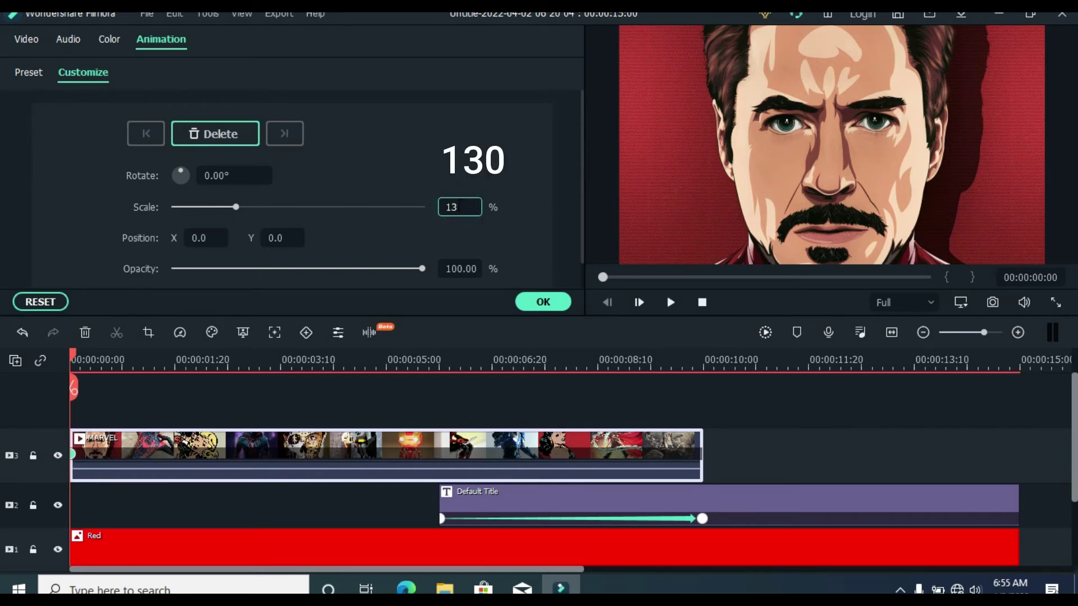
pyautogui.press('Return')
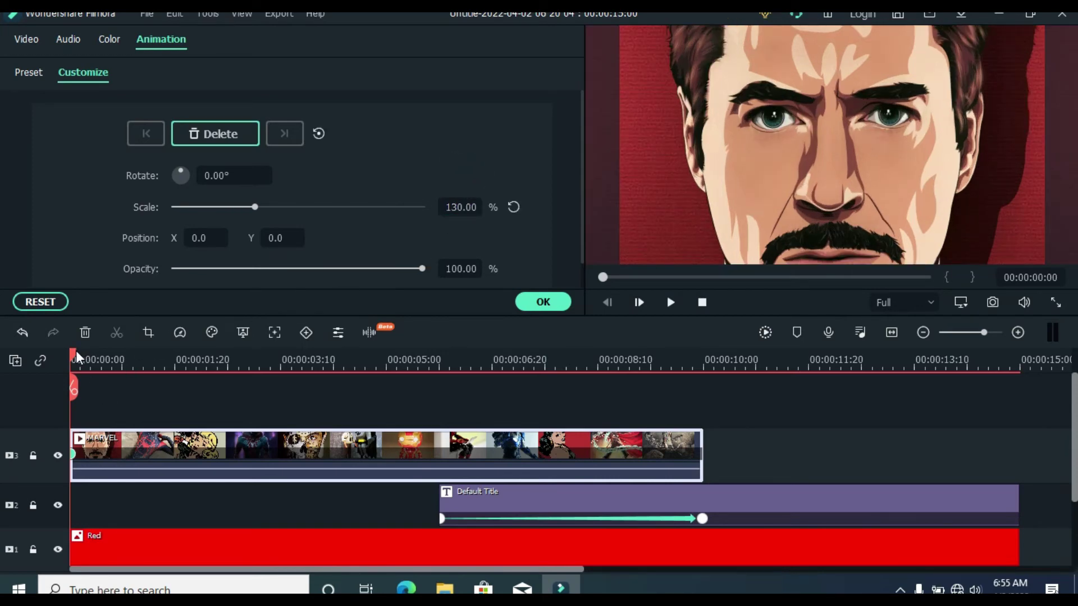
pyautogui.moveTo(77, 359); pyautogui.dragTo(704, 332)
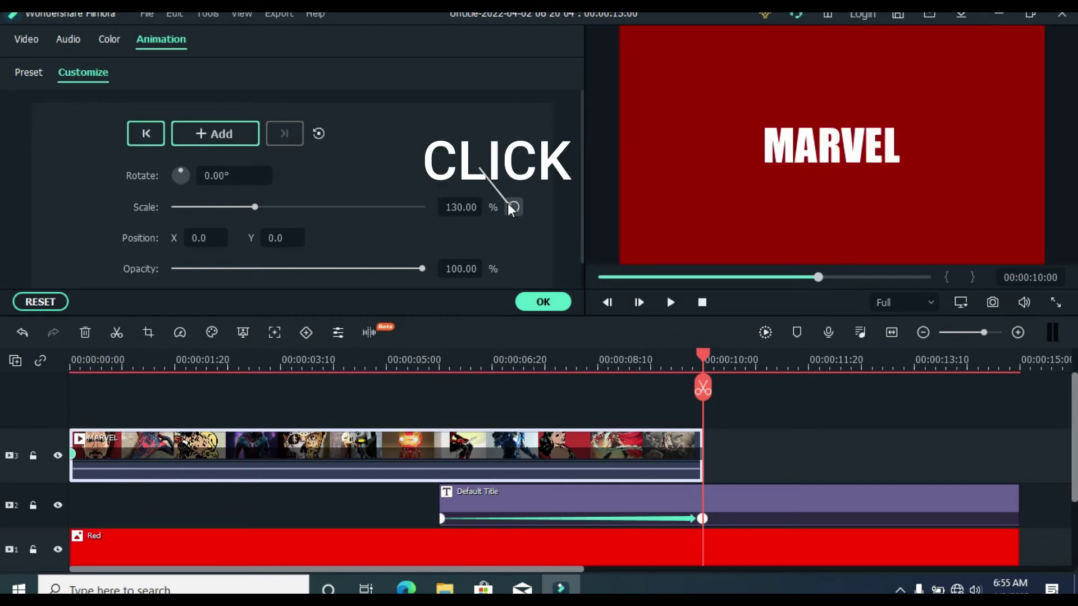
pyautogui.click(513, 207)
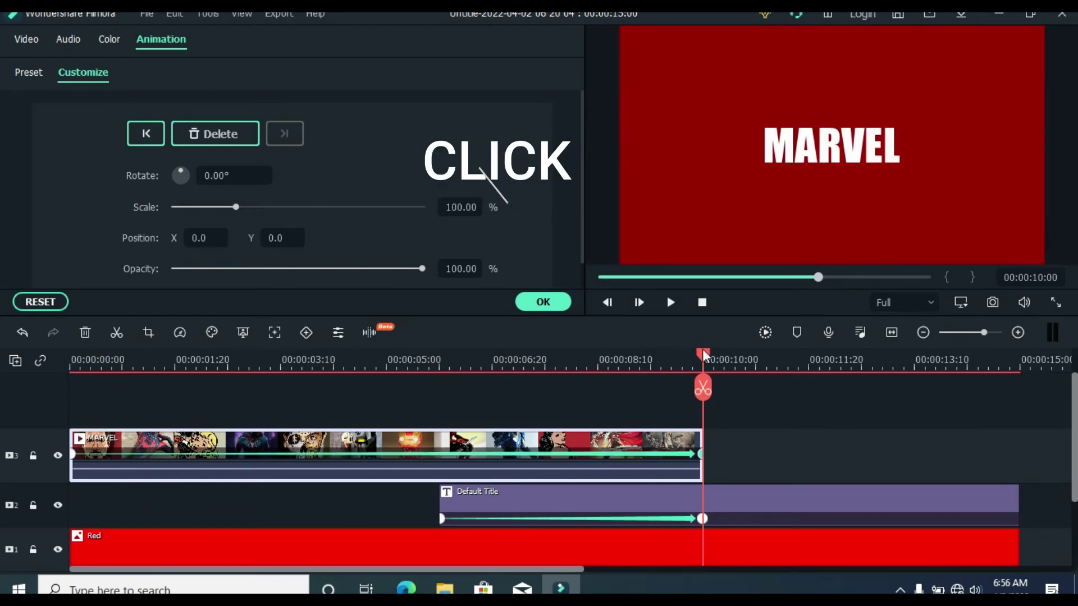
# Set the MARVEL video's compositing blending mode to Multiply and accept the clip settings.
pyautogui.moveTo(703, 353); pyautogui.dragTo(663, 364)
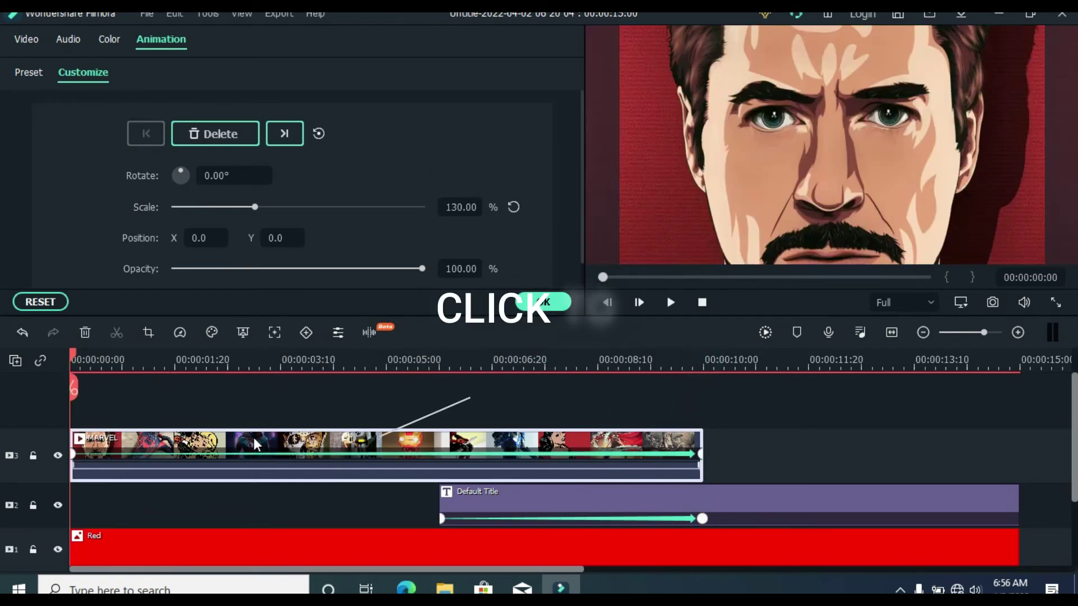
pyautogui.click(28, 43)
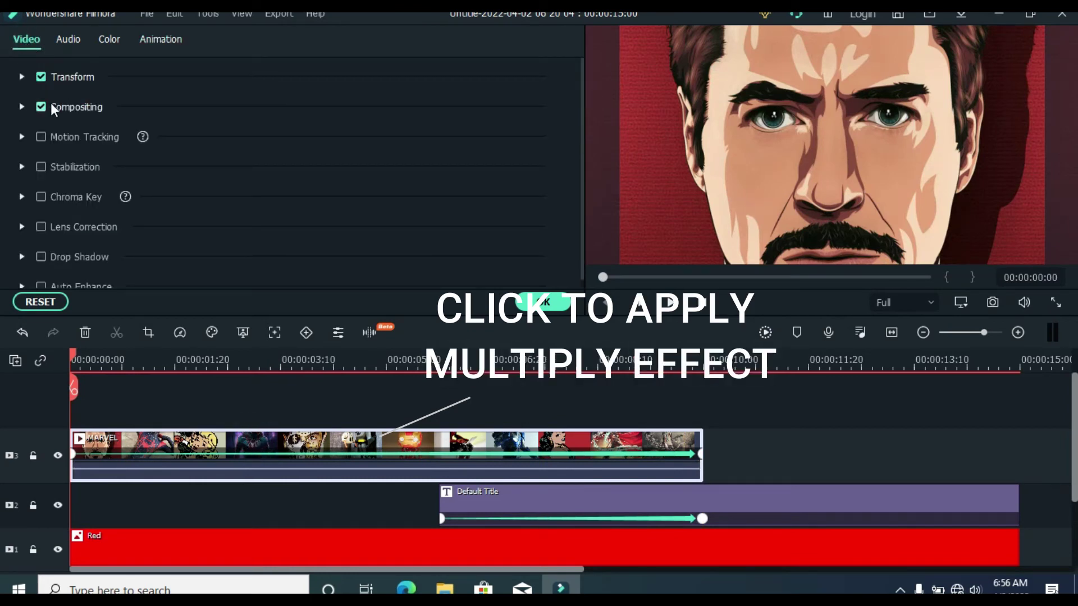
pyautogui.click(22, 106)
pyautogui.click(257, 151)
pyautogui.click(218, 231)
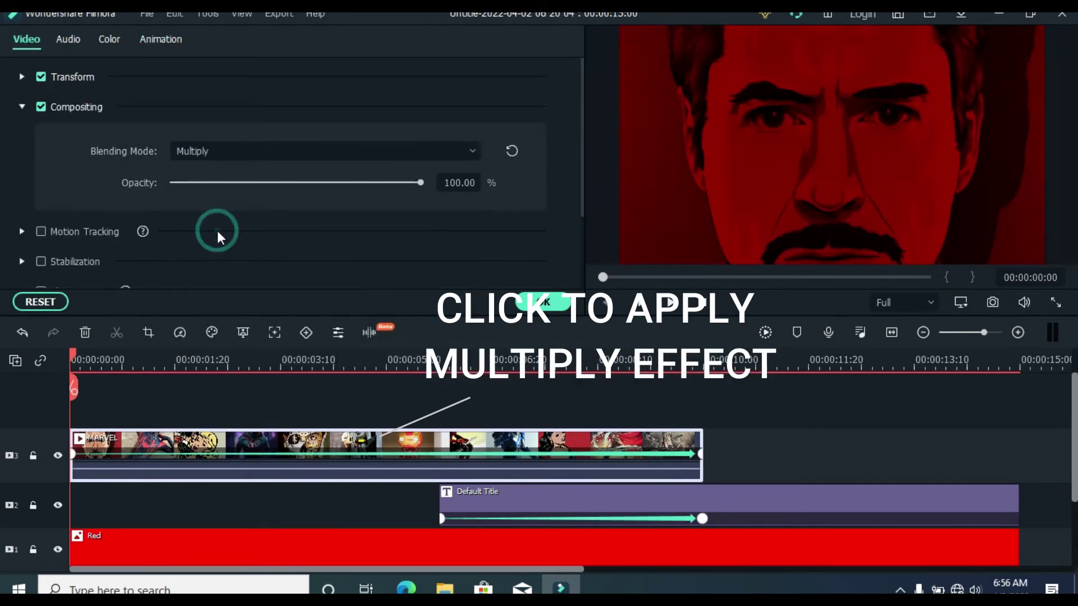
pyautogui.click(533, 302)
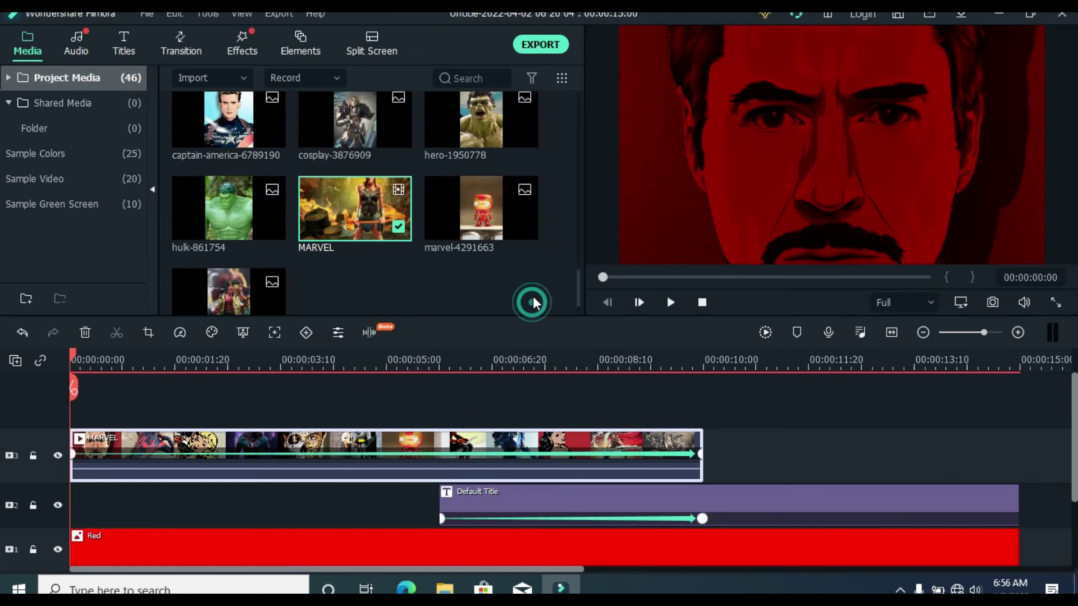
# Set the timeline track height to Small.
pyautogui.click(15, 361)
pyautogui.moveTo(112, 486)
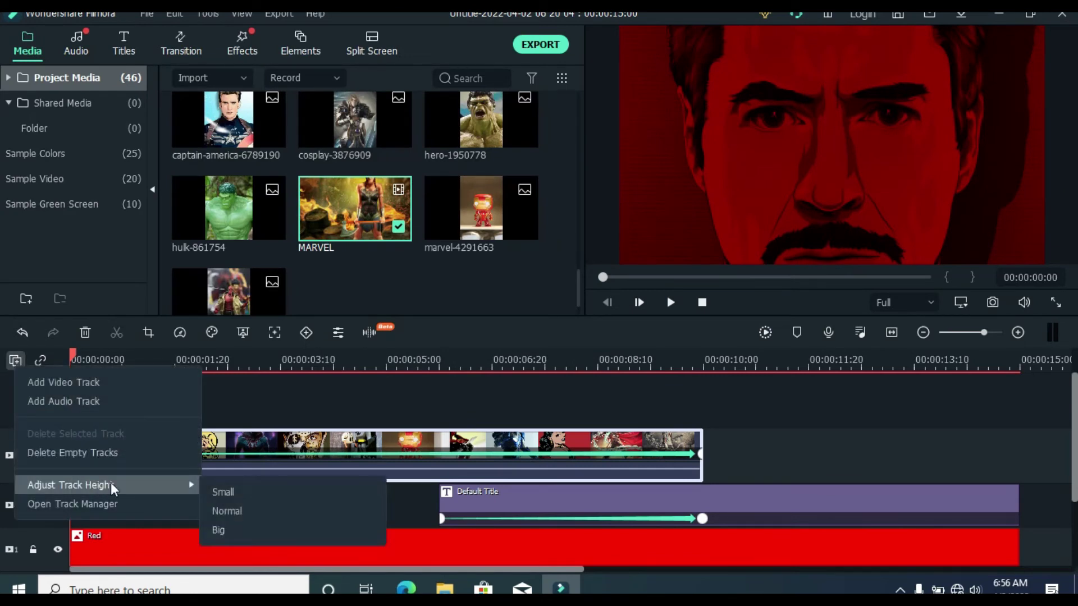
pyautogui.click(224, 492)
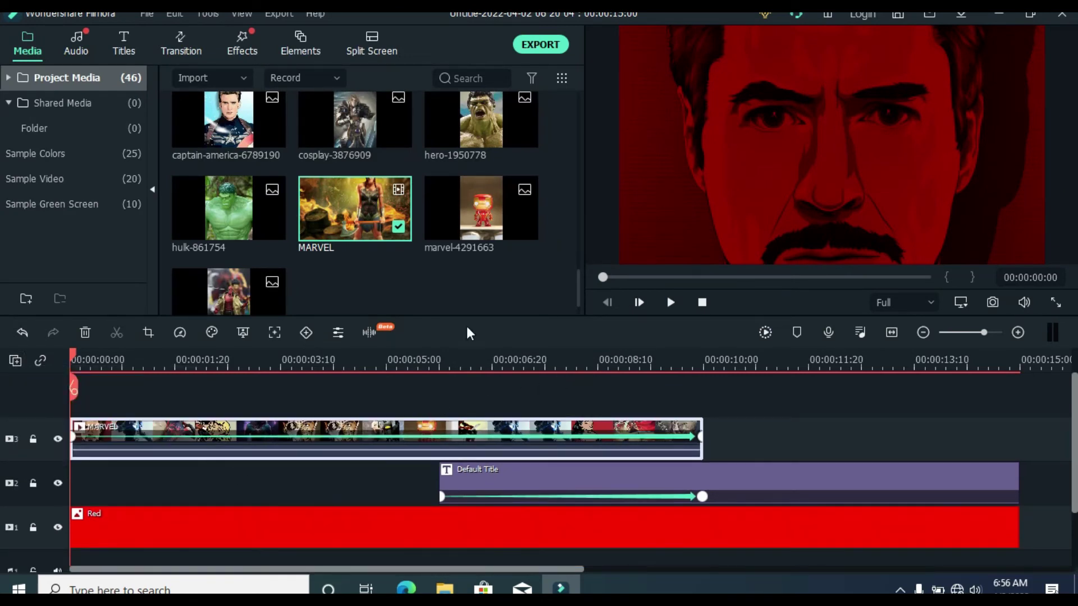
# Add Dissolve transitions at the title's start and the MARVEL video's end, shortening the title's and extending the video's back to where the title's ends.
pyautogui.click(185, 52)
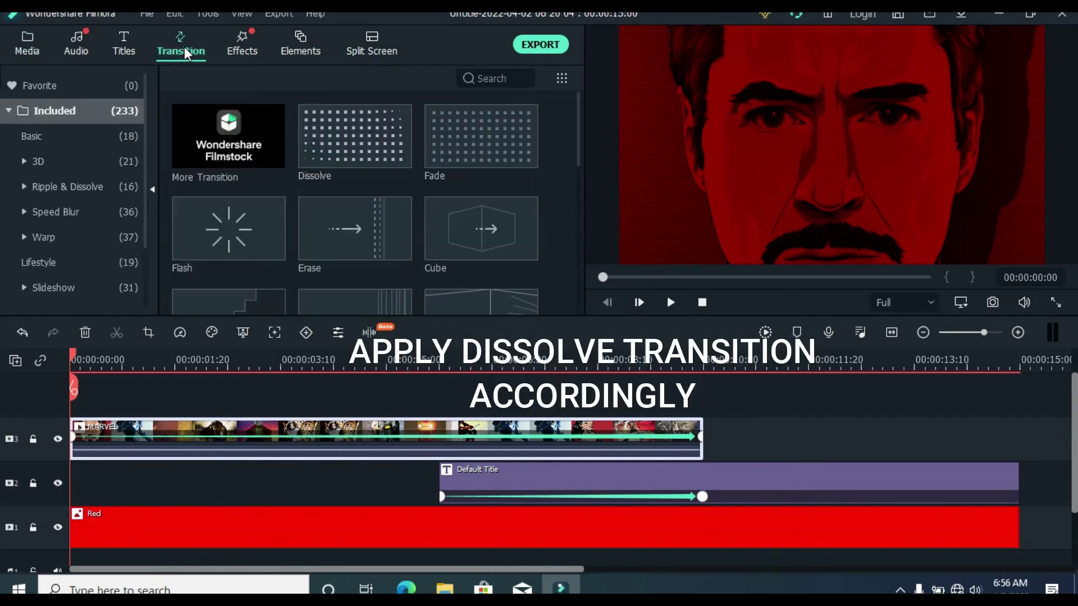
pyautogui.moveTo(331, 140); pyautogui.dragTo(441, 488)
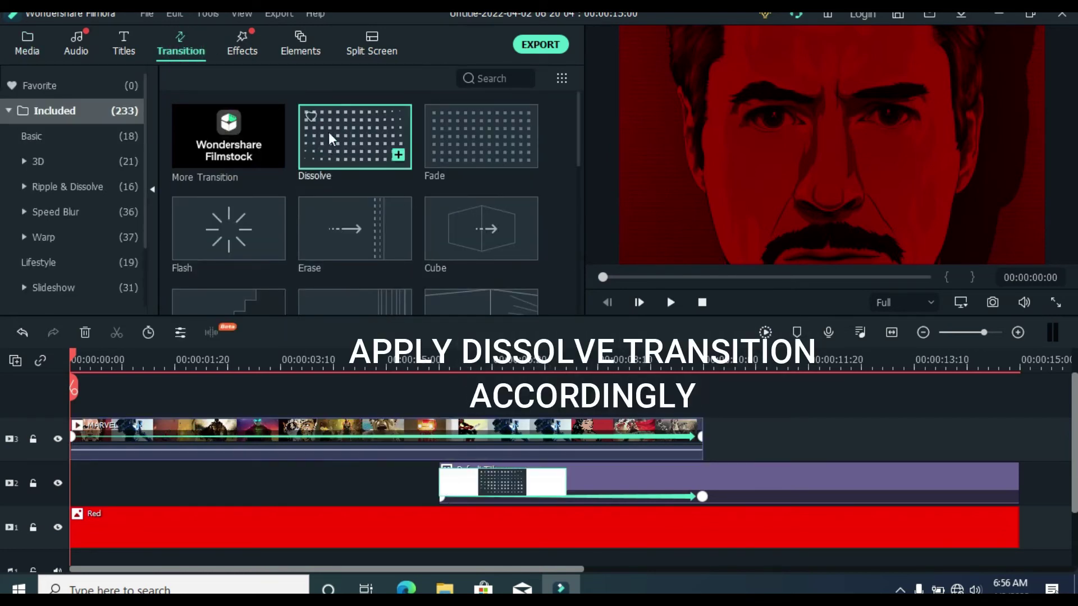
pyautogui.moveTo(331, 140); pyautogui.dragTo(648, 437)
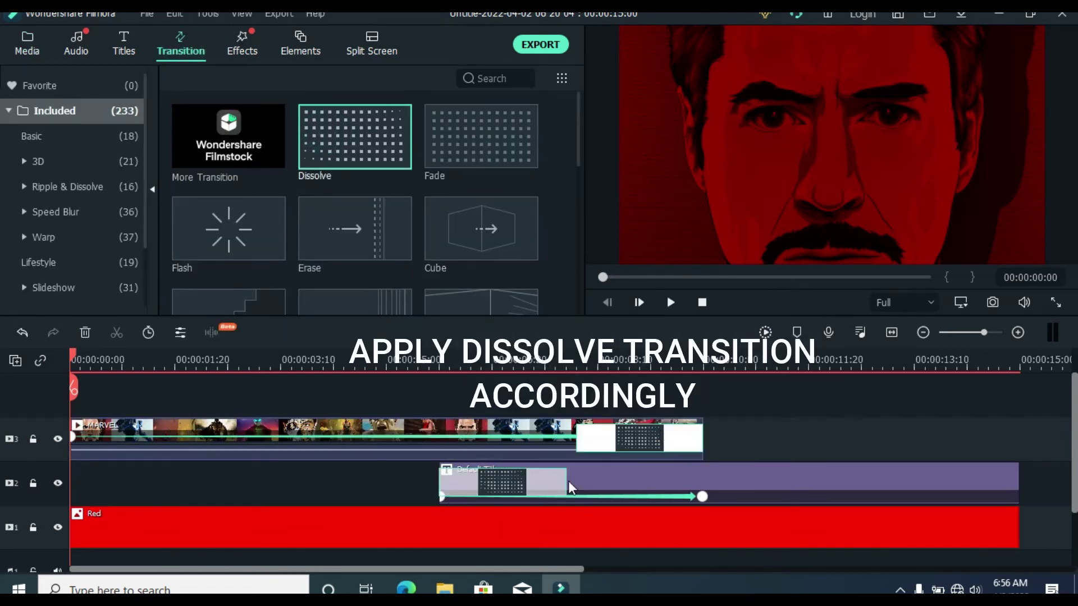
pyautogui.click(564, 487)
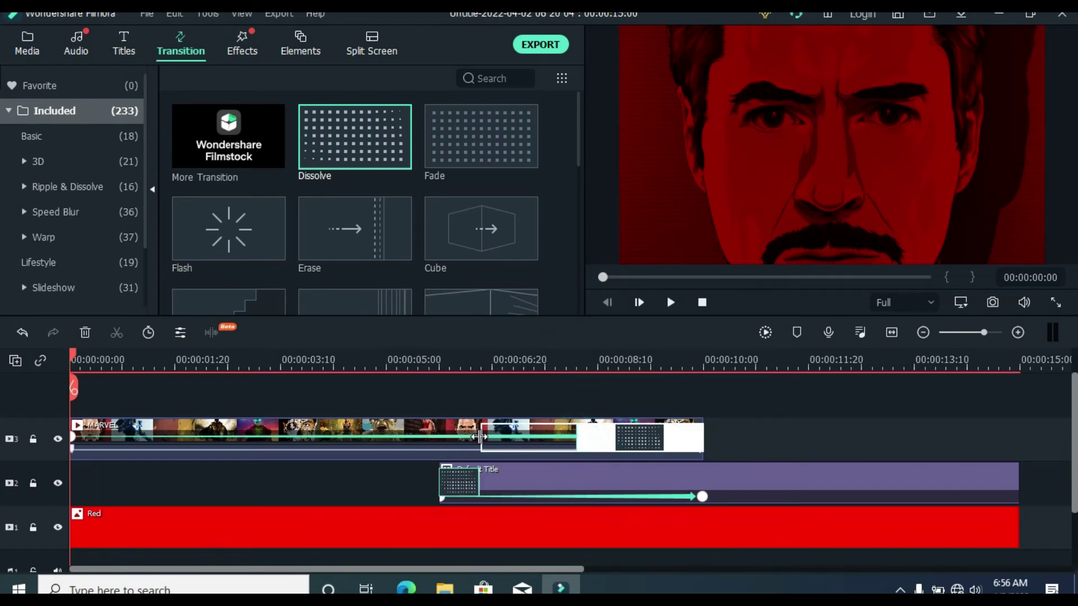
pyautogui.moveTo(479, 437); pyautogui.dragTo(481, 437)
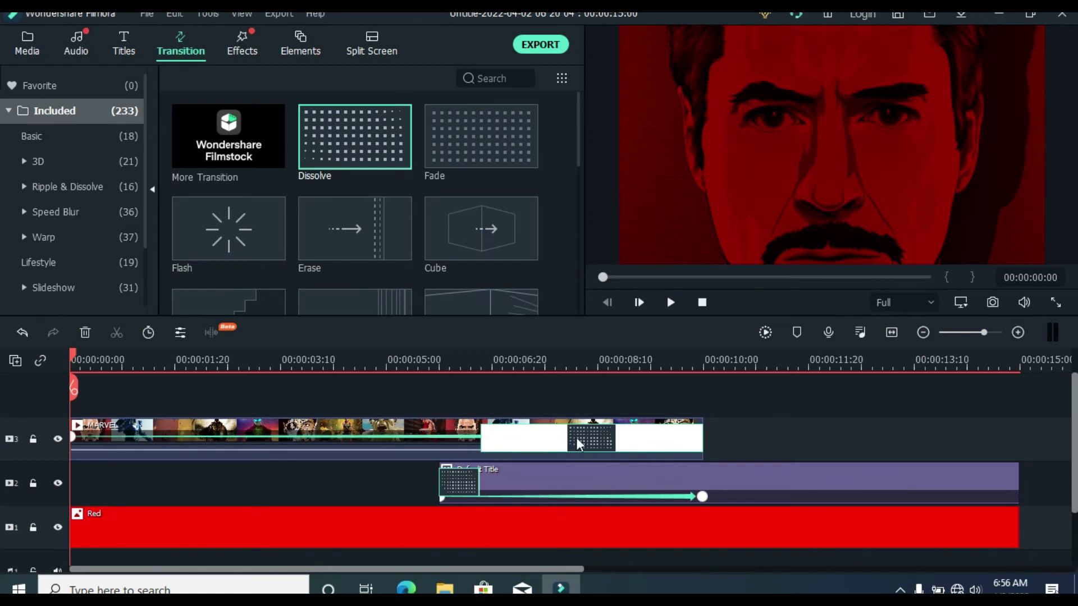
# Render the timeline preview and play the intro from the beginning.
pyautogui.click(765, 334)
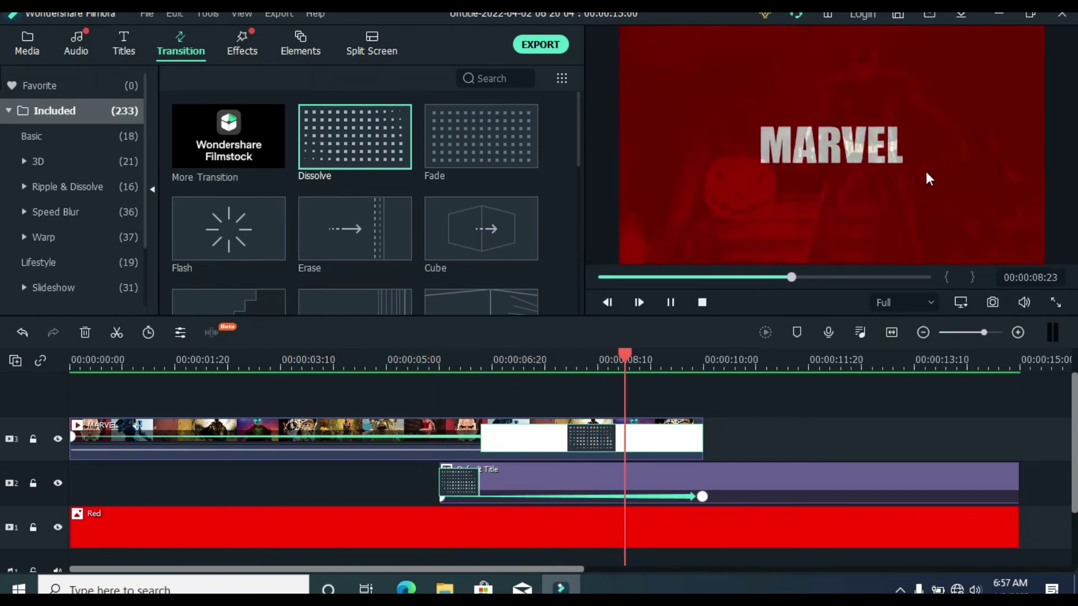
pyautogui.click(598, 278)
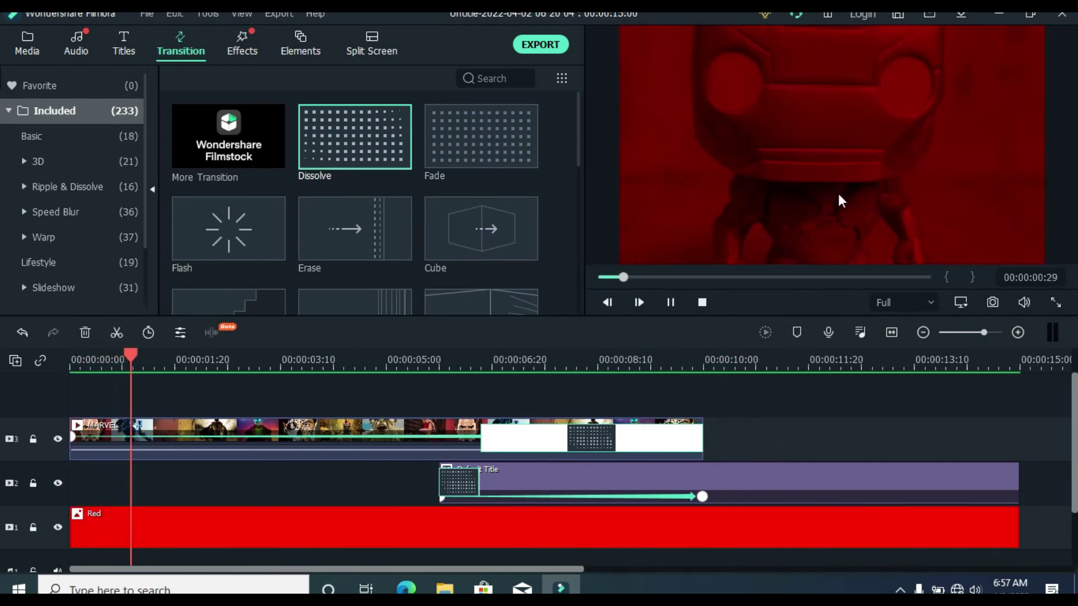